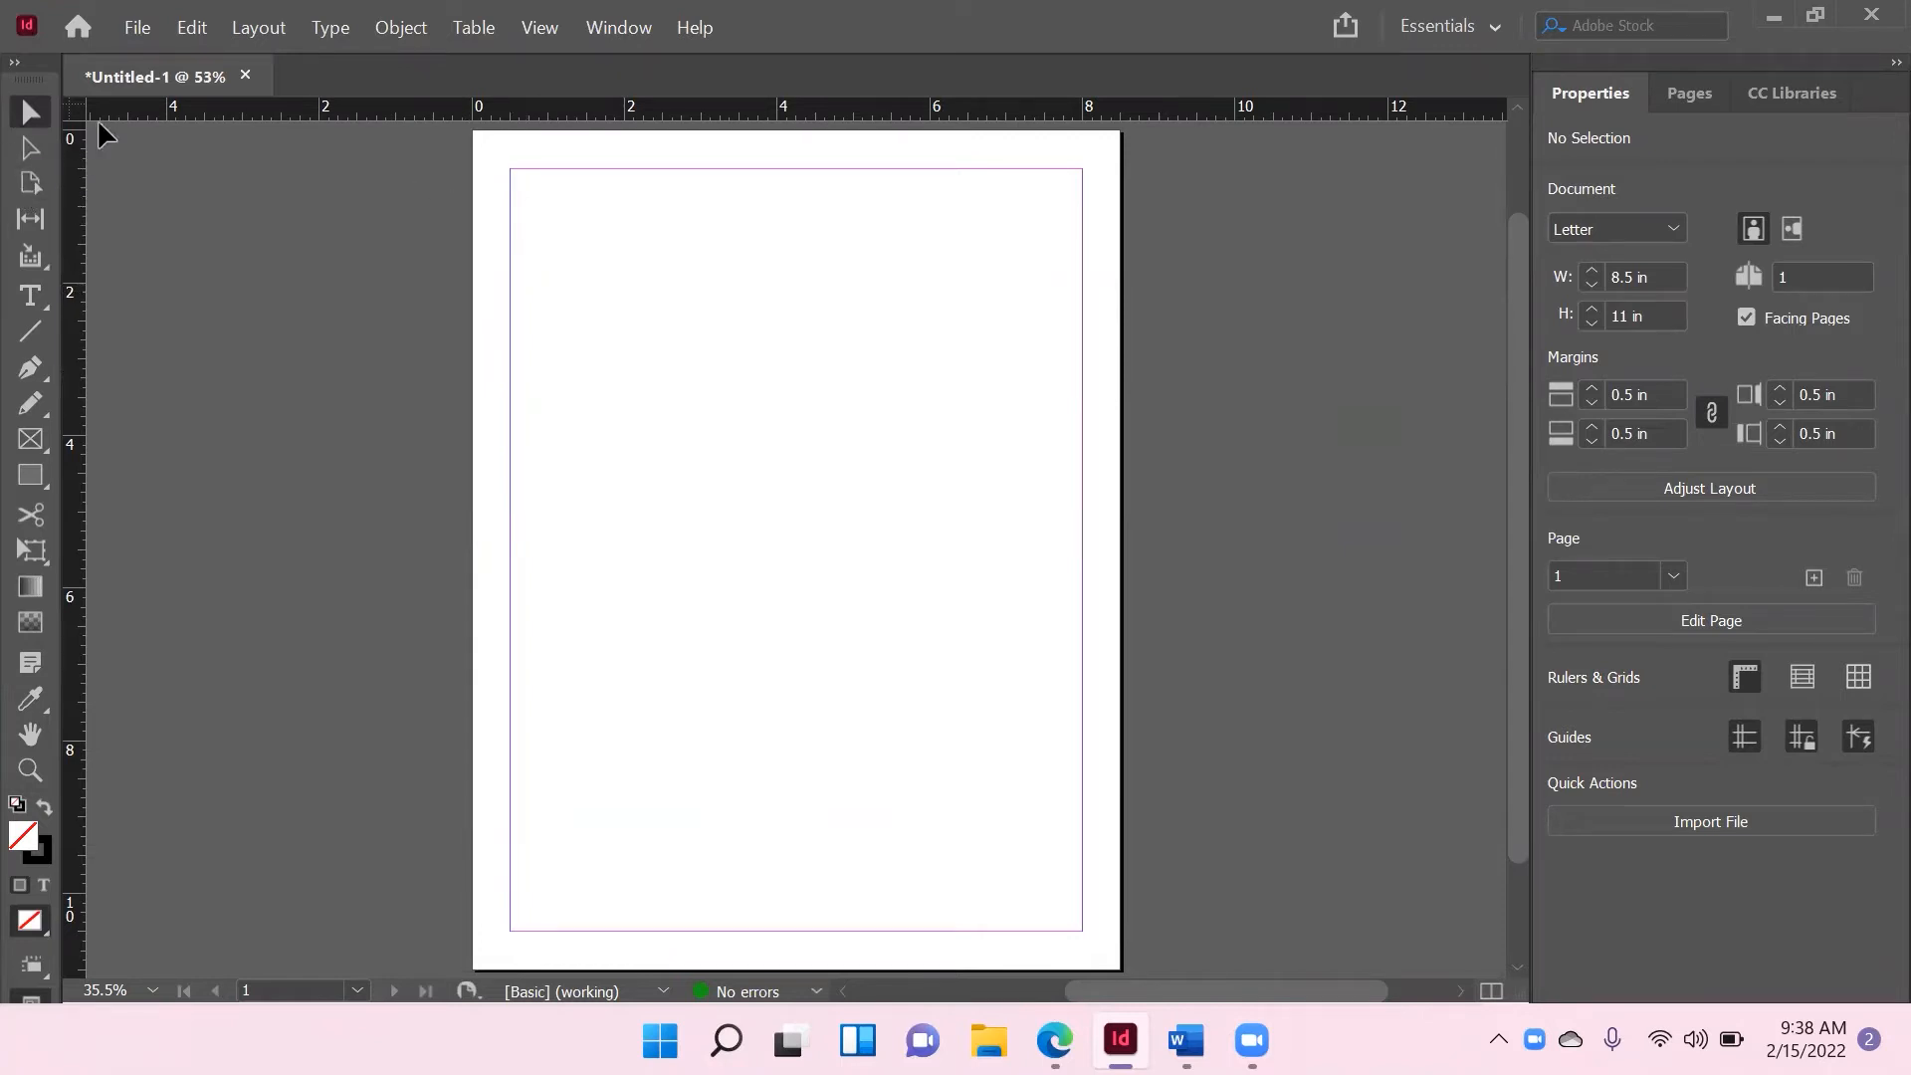
# Try different column counts for the page in the Margins and Columns settings with the preview in view.
pyautogui.click(269, 28)
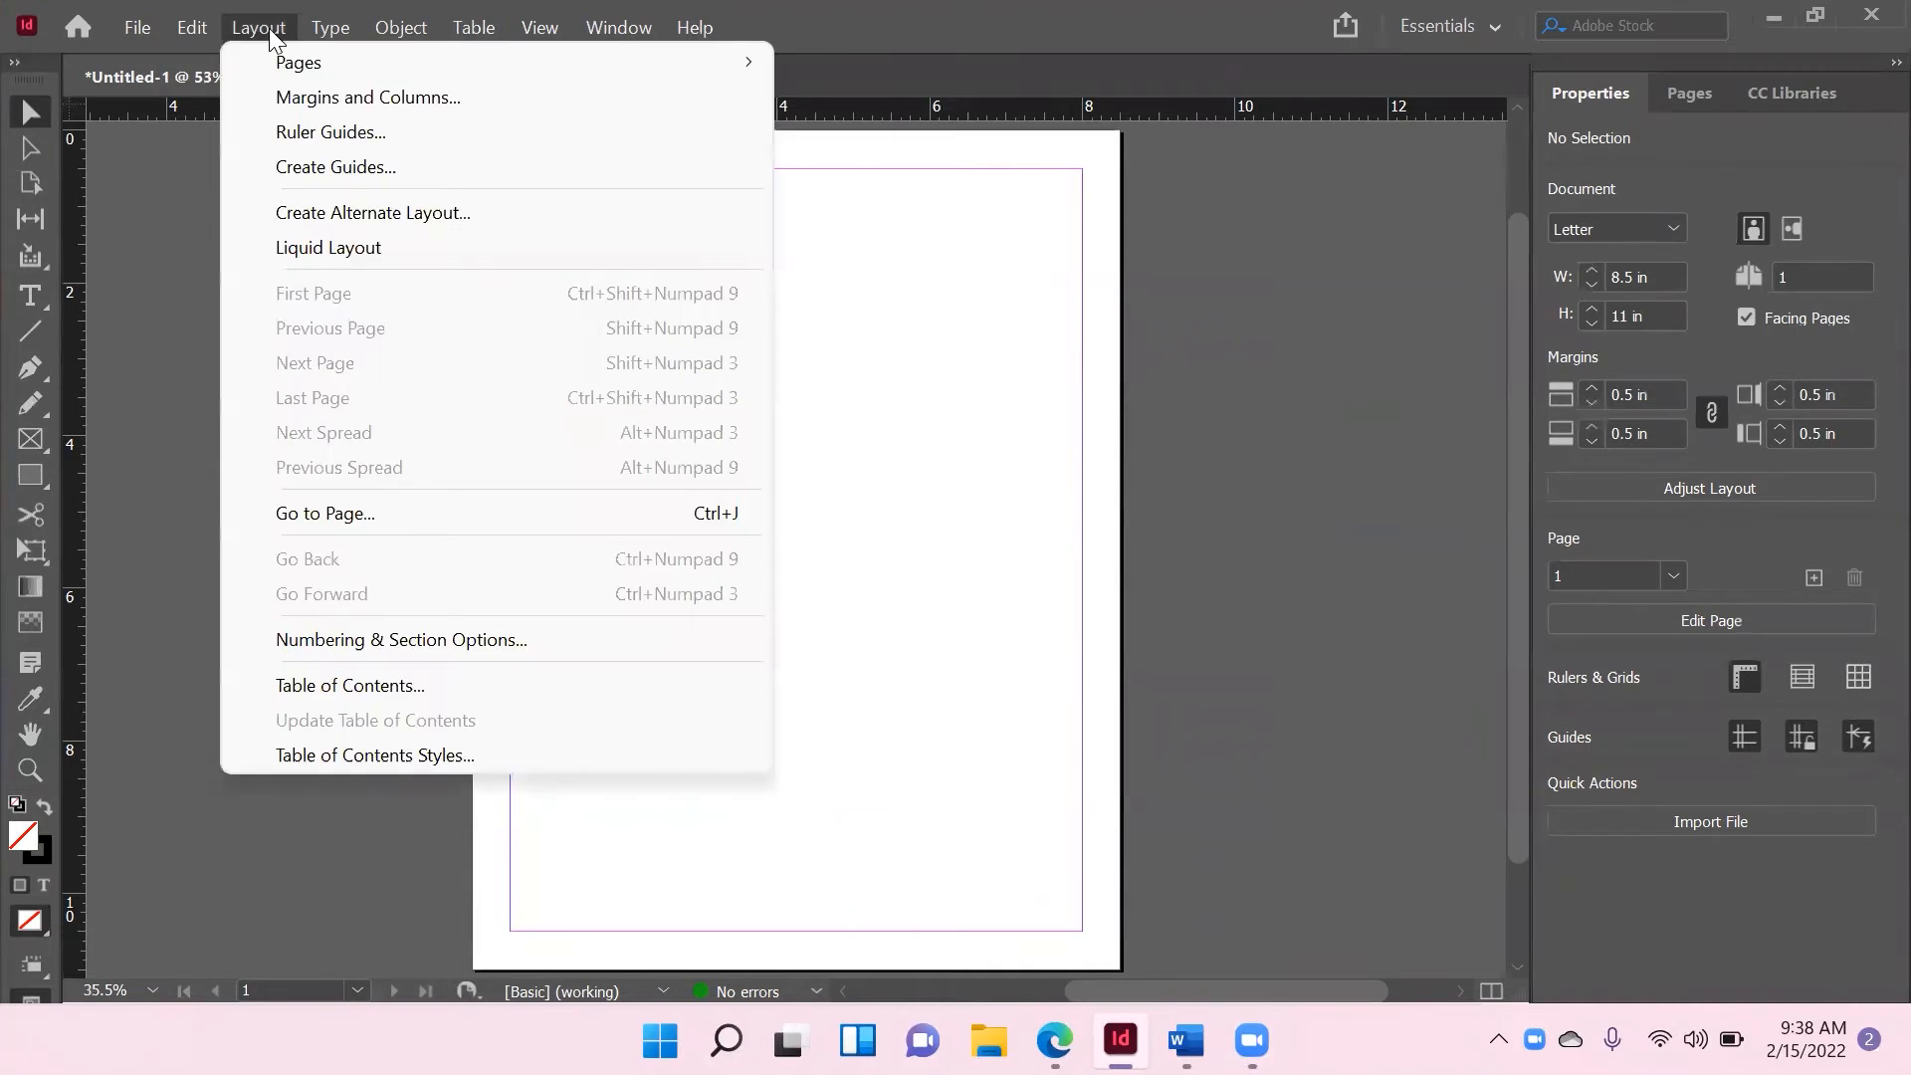
pyautogui.click(321, 88)
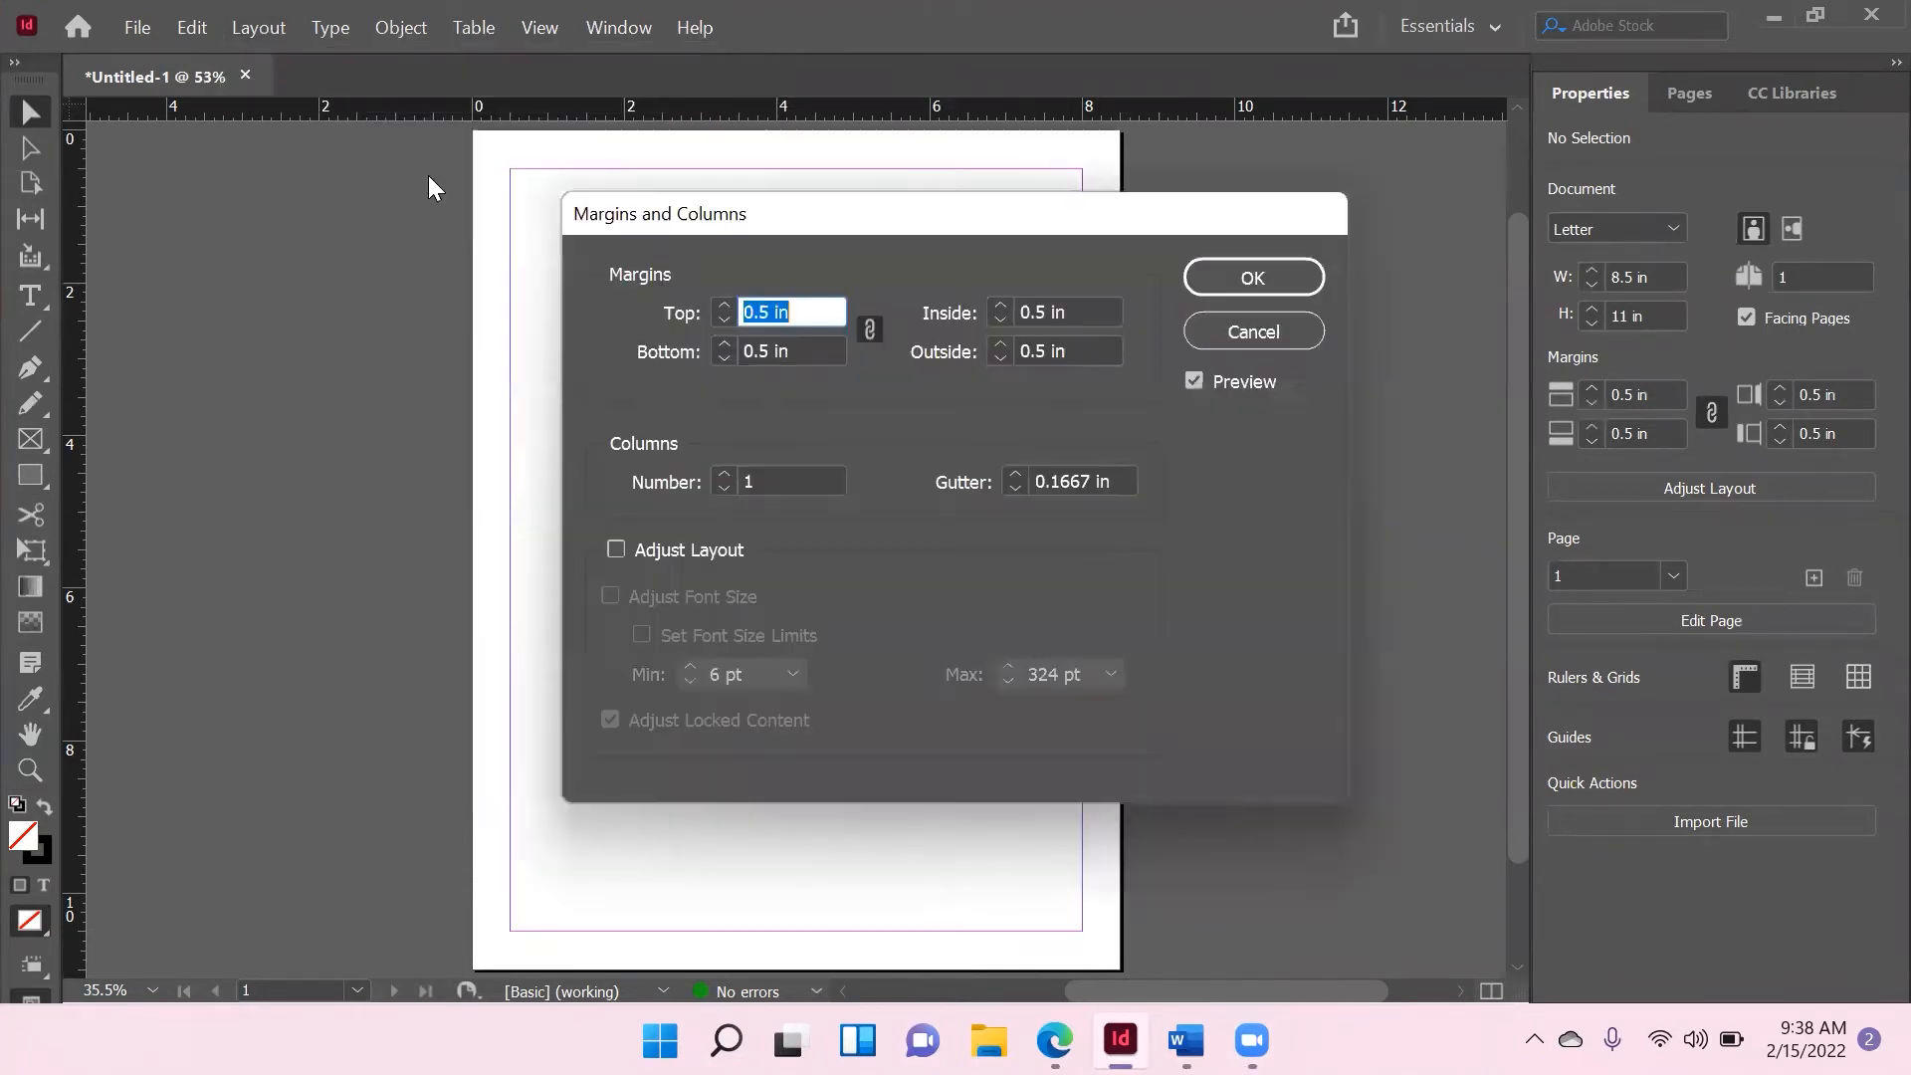
pyautogui.click(725, 476)
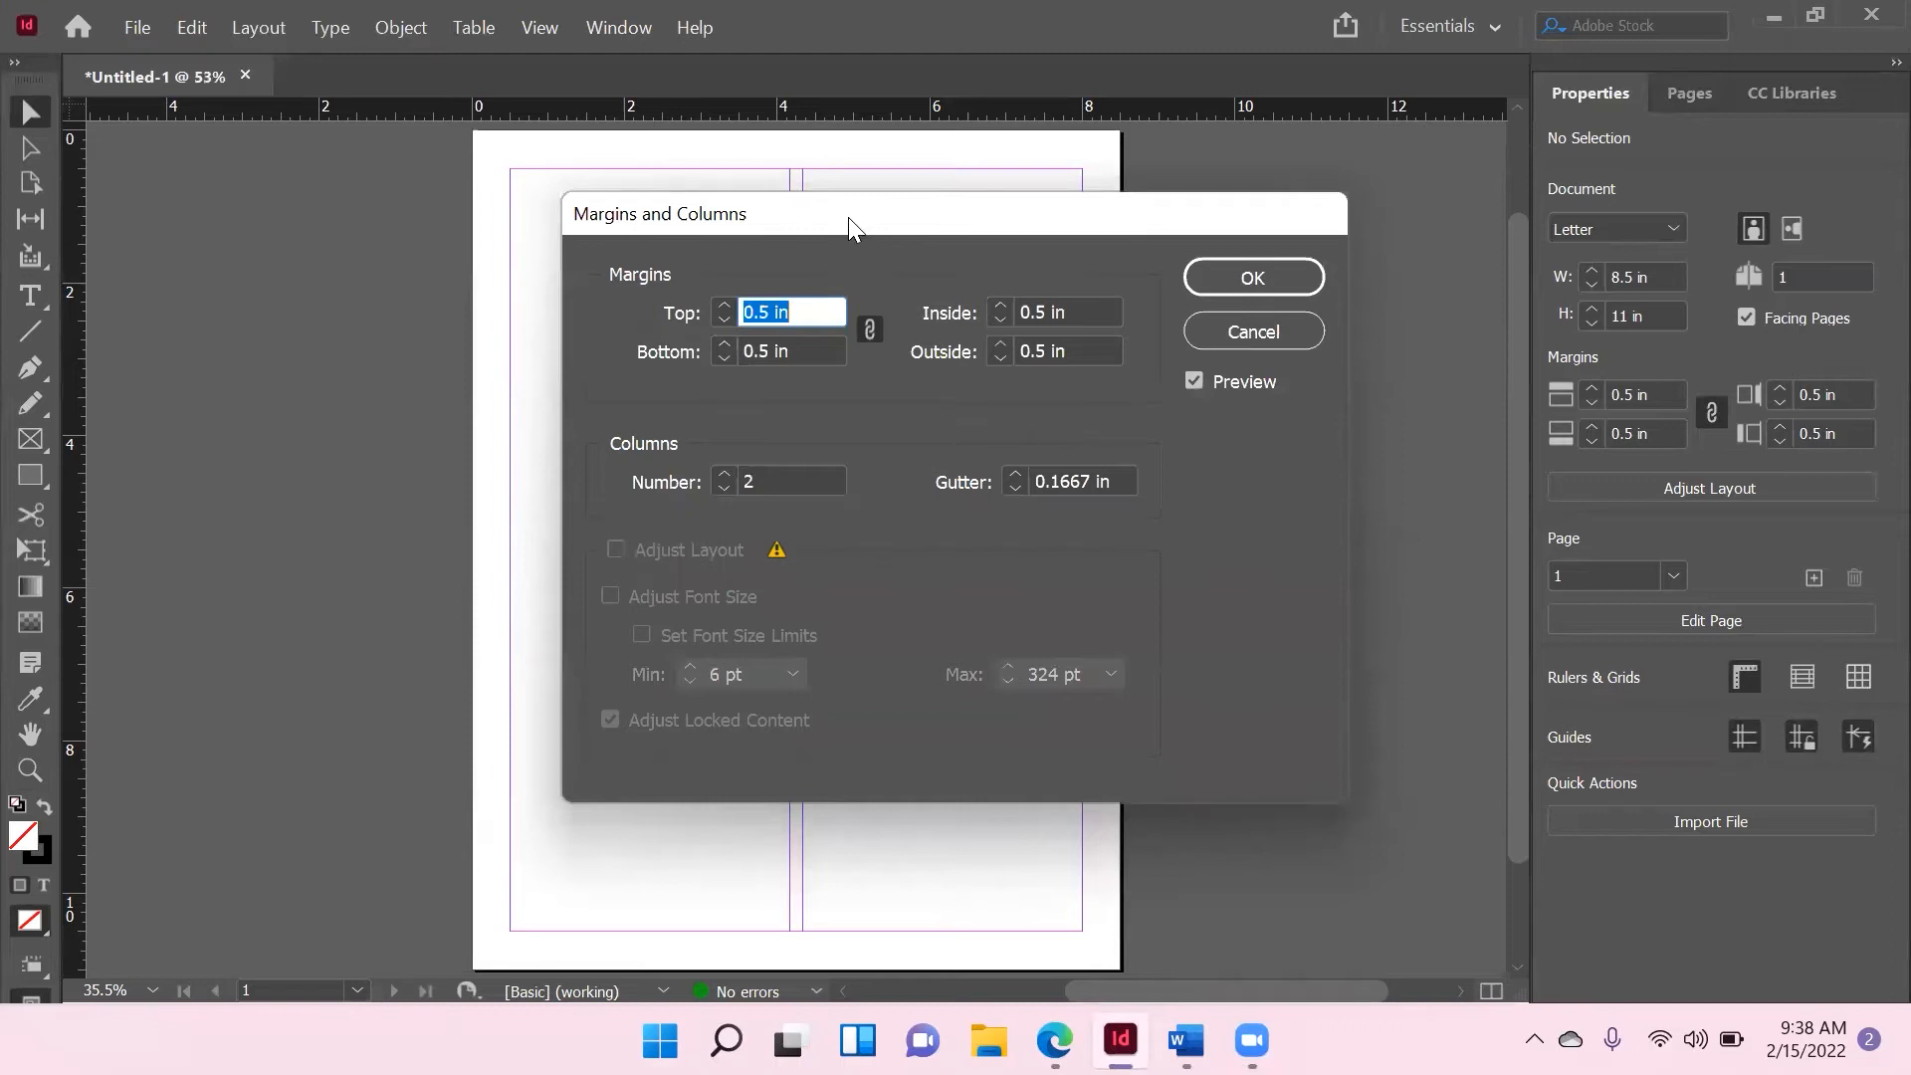
pyautogui.moveTo(848, 217); pyautogui.dragTo(993, 266)
pyautogui.moveTo(1177, 243); pyautogui.dragTo(1428, 264)
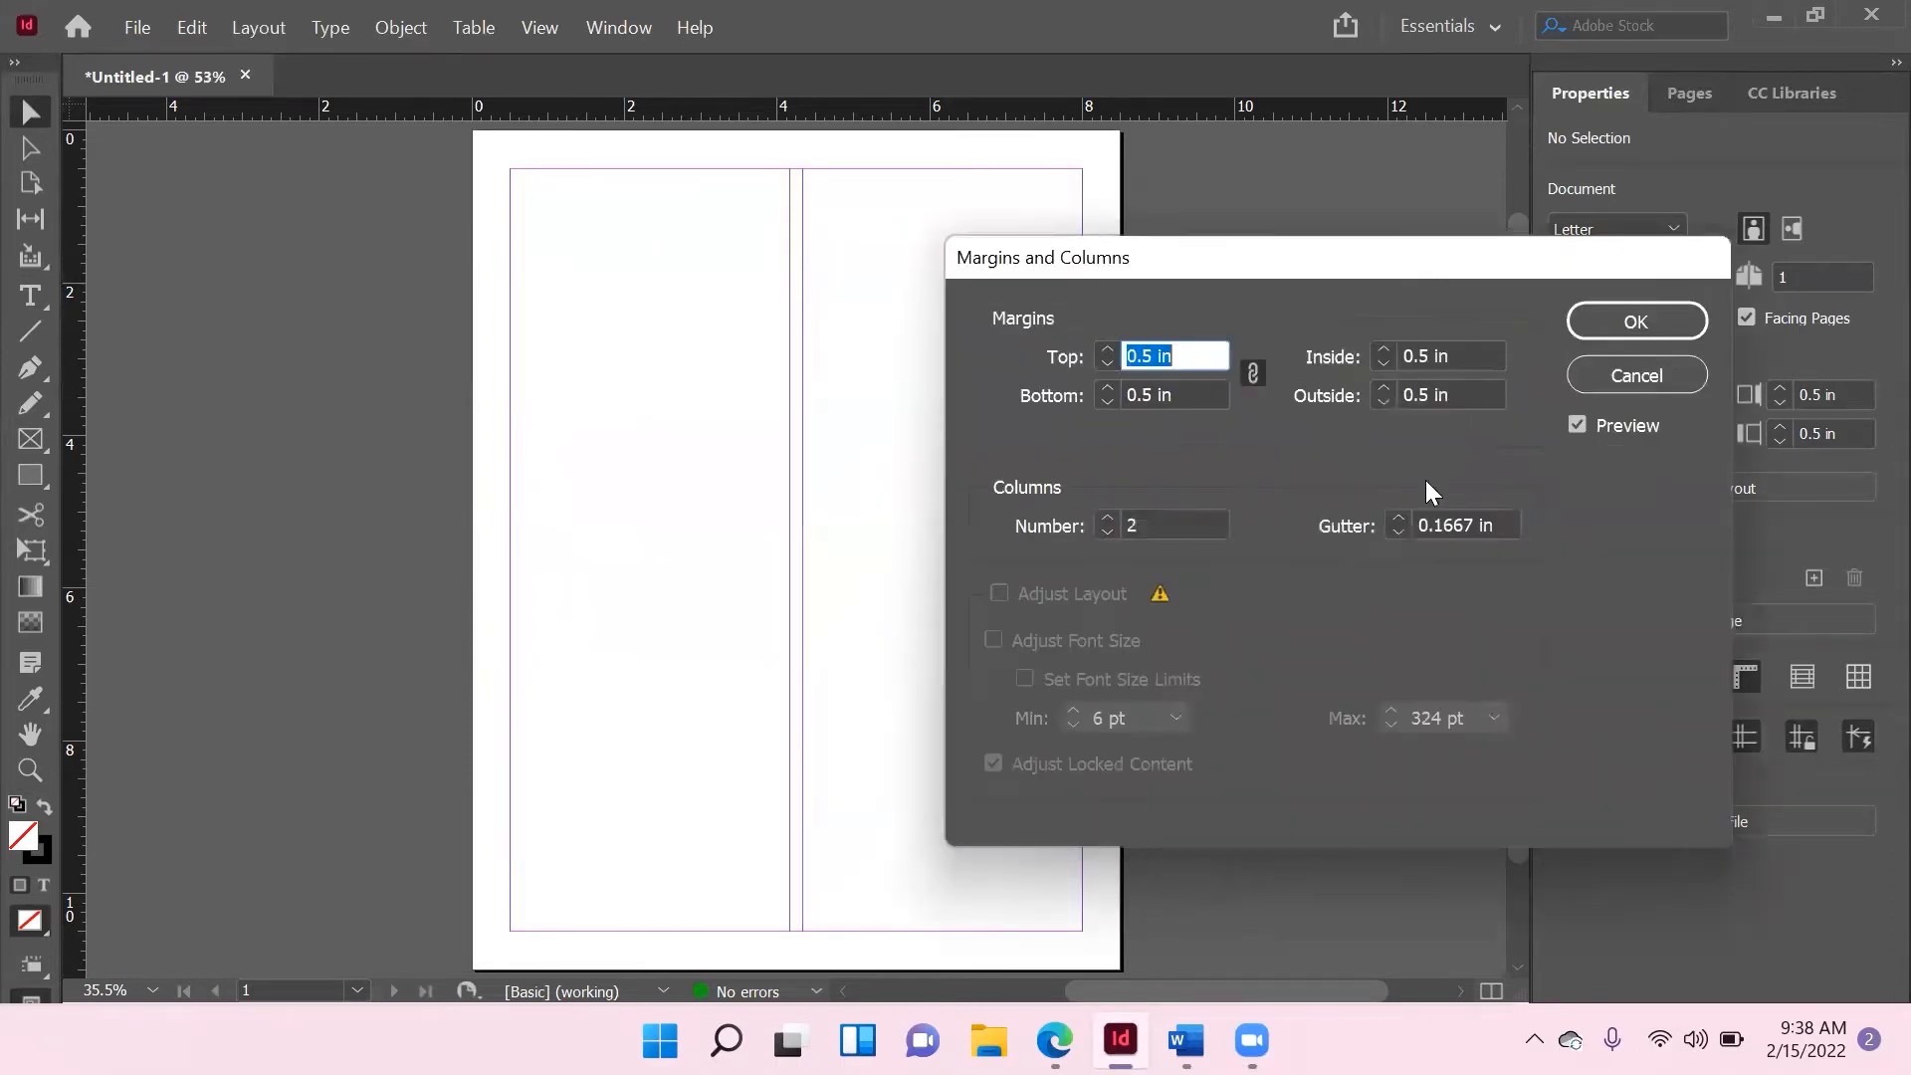
pyautogui.click(1107, 518)
pyautogui.click(1107, 517)
pyautogui.click(1109, 533)
pyautogui.click(1109, 532)
pyautogui.click(1109, 533)
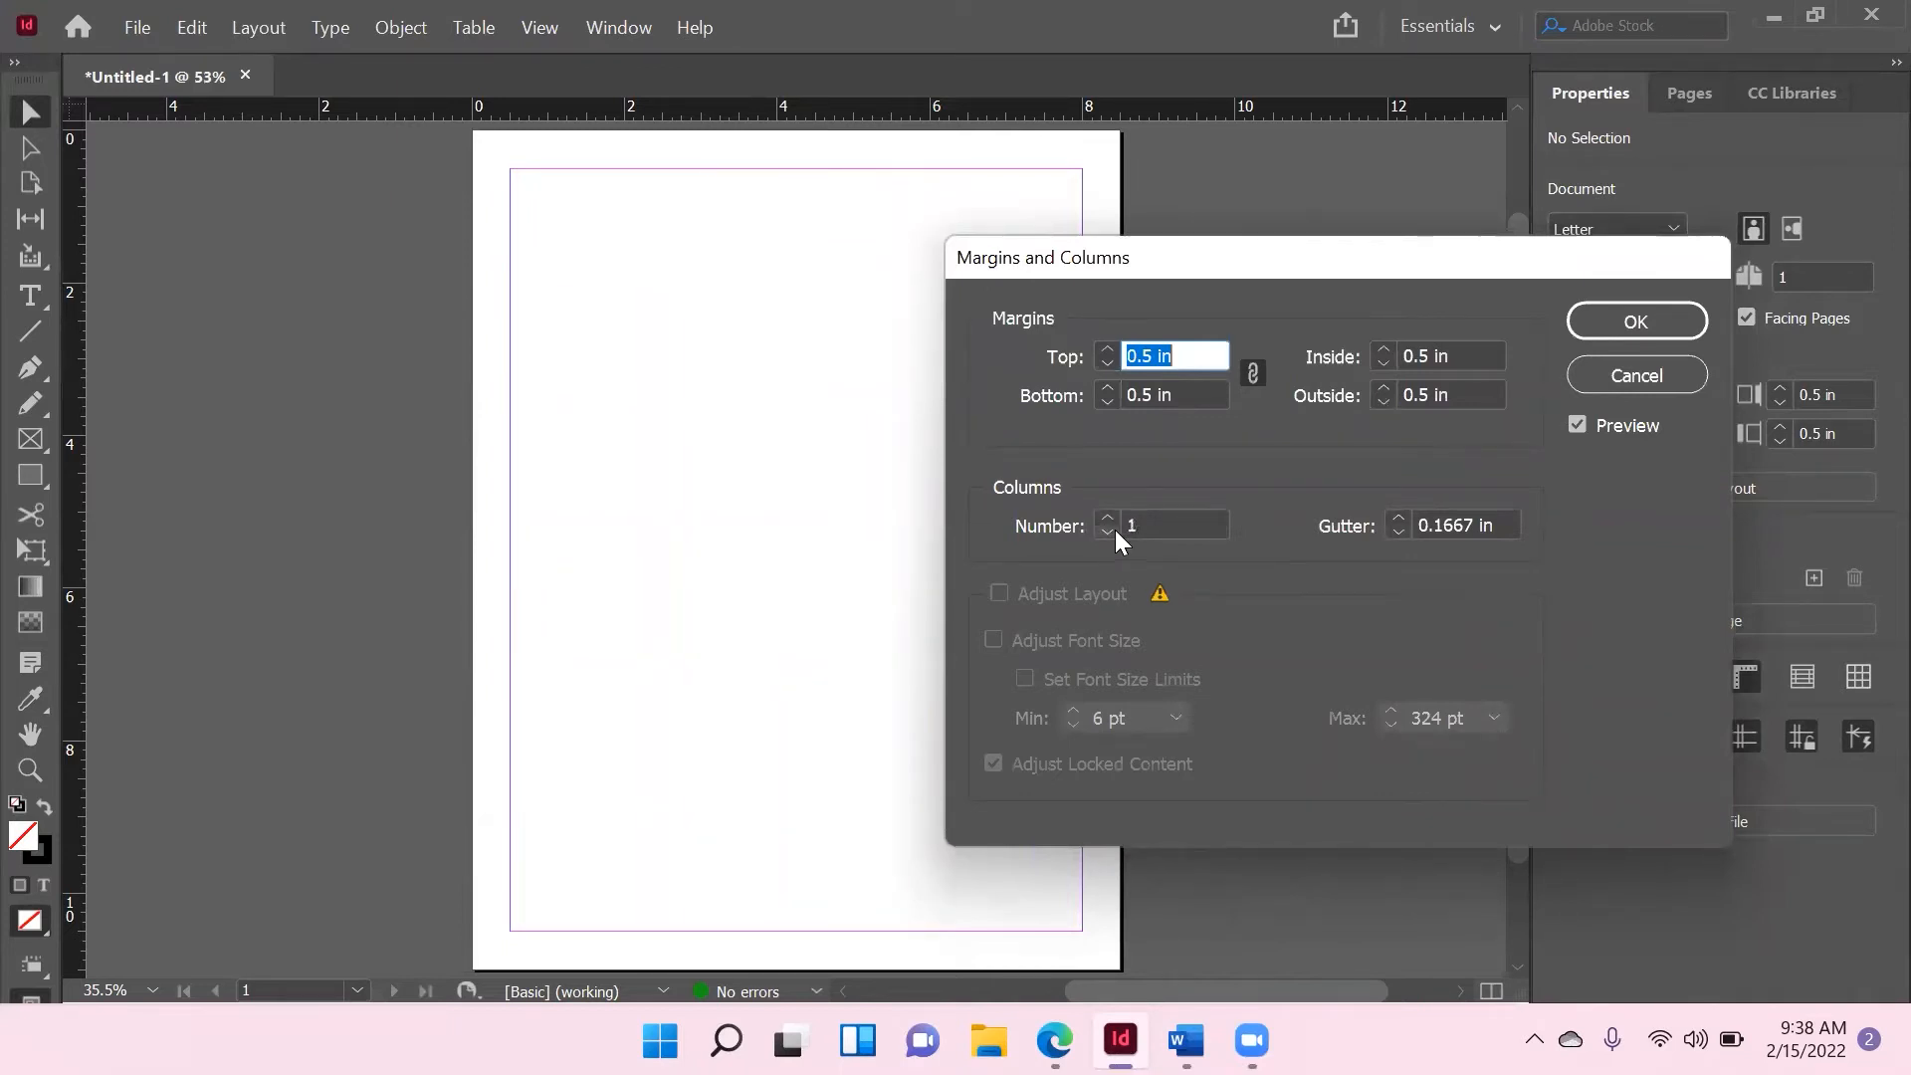
# Try a two-column page layout with a 0.125 in gutter, and undo it.
pyautogui.click(1393, 515)
pyautogui.click(1391, 531)
pyautogui.click(1109, 517)
pyautogui.click(1392, 516)
pyautogui.click(1395, 515)
pyautogui.click(1400, 534)
pyautogui.click(1399, 533)
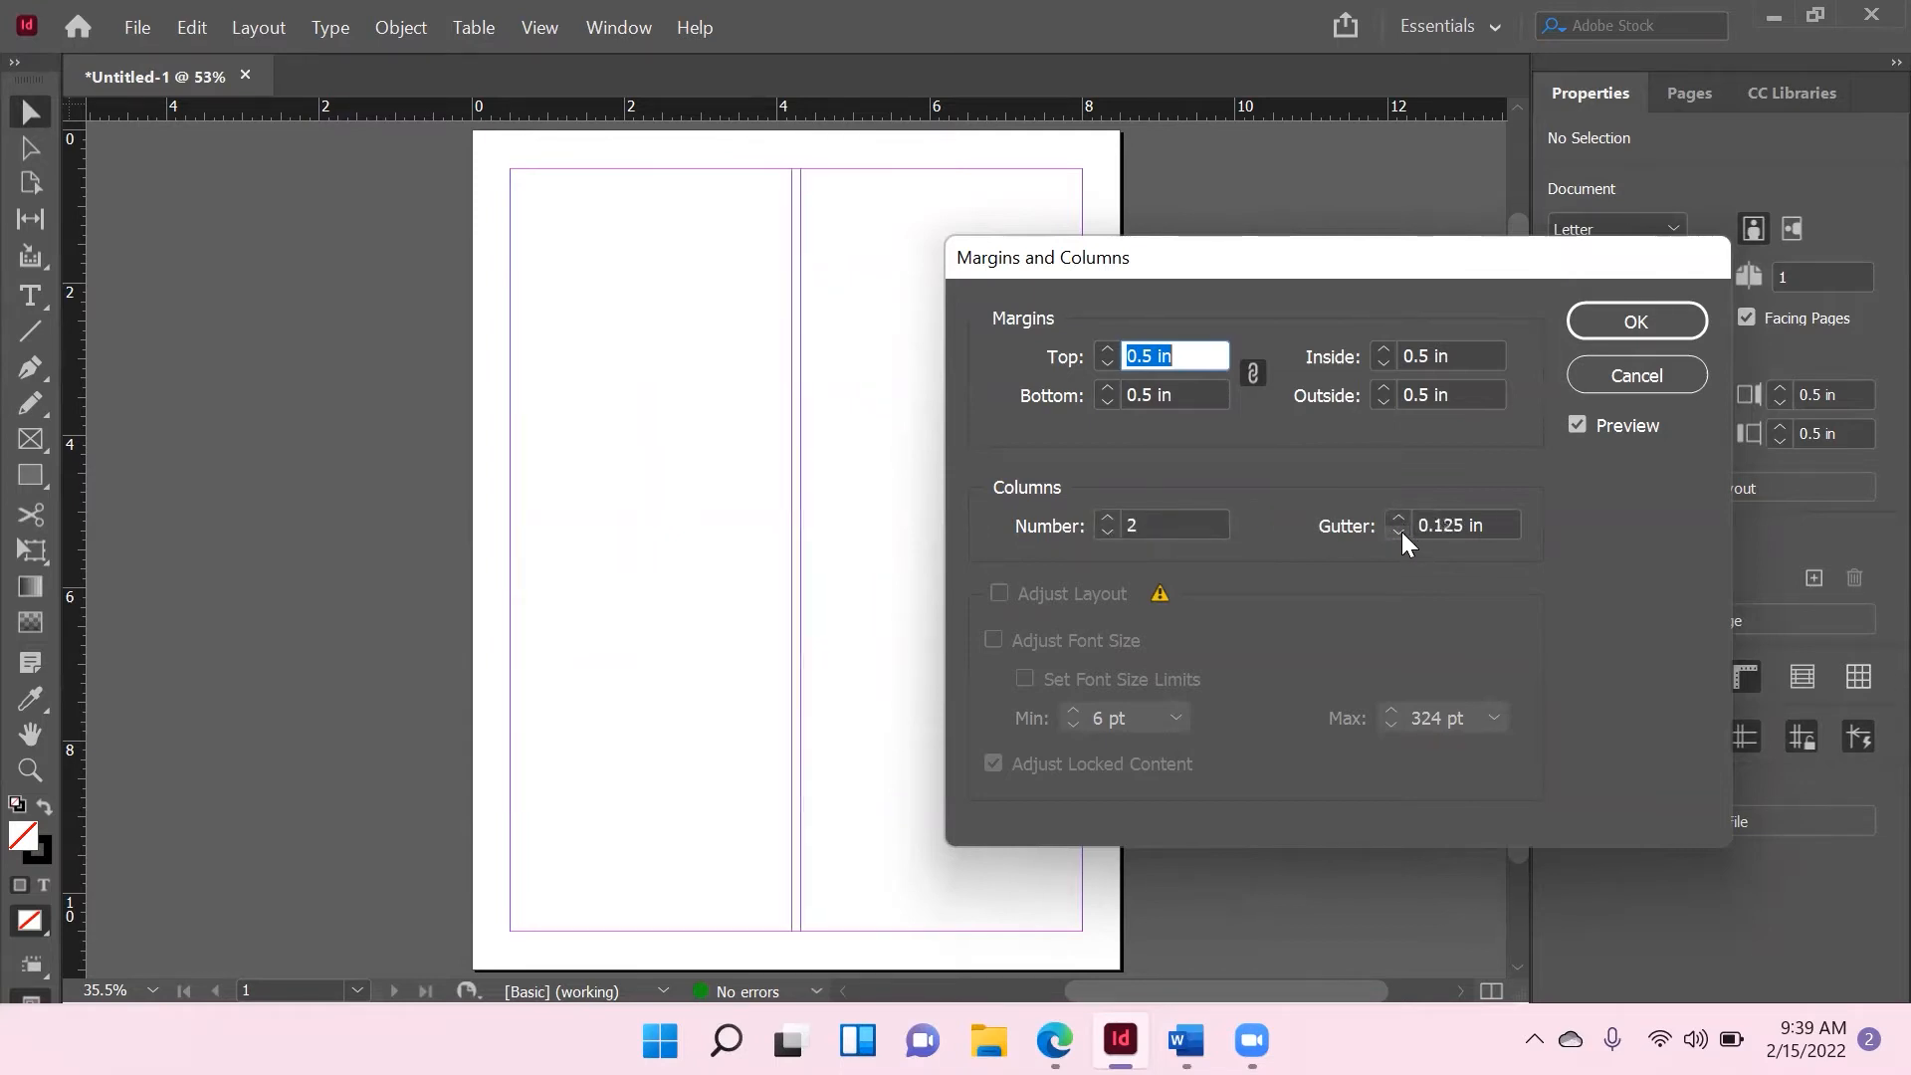
pyautogui.click(1606, 324)
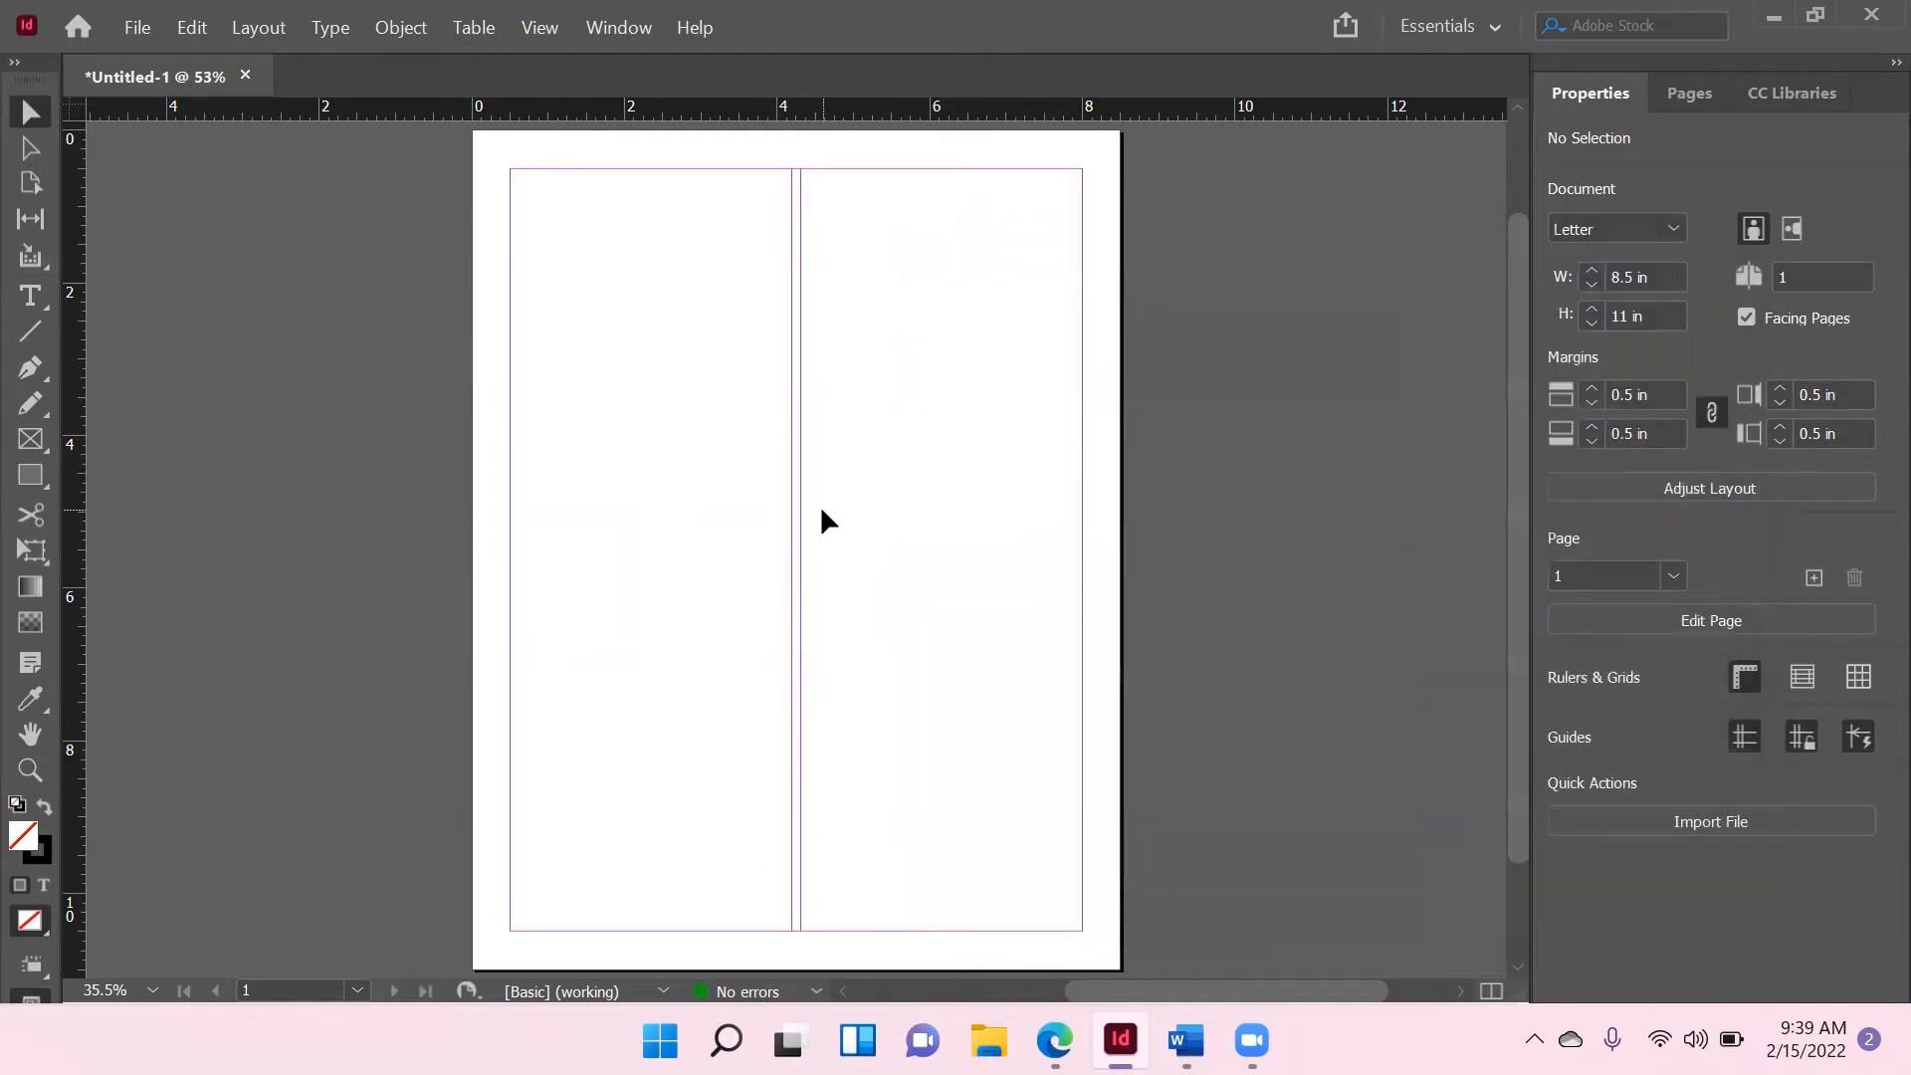
pyautogui.hotkey('ctrl', 'z')
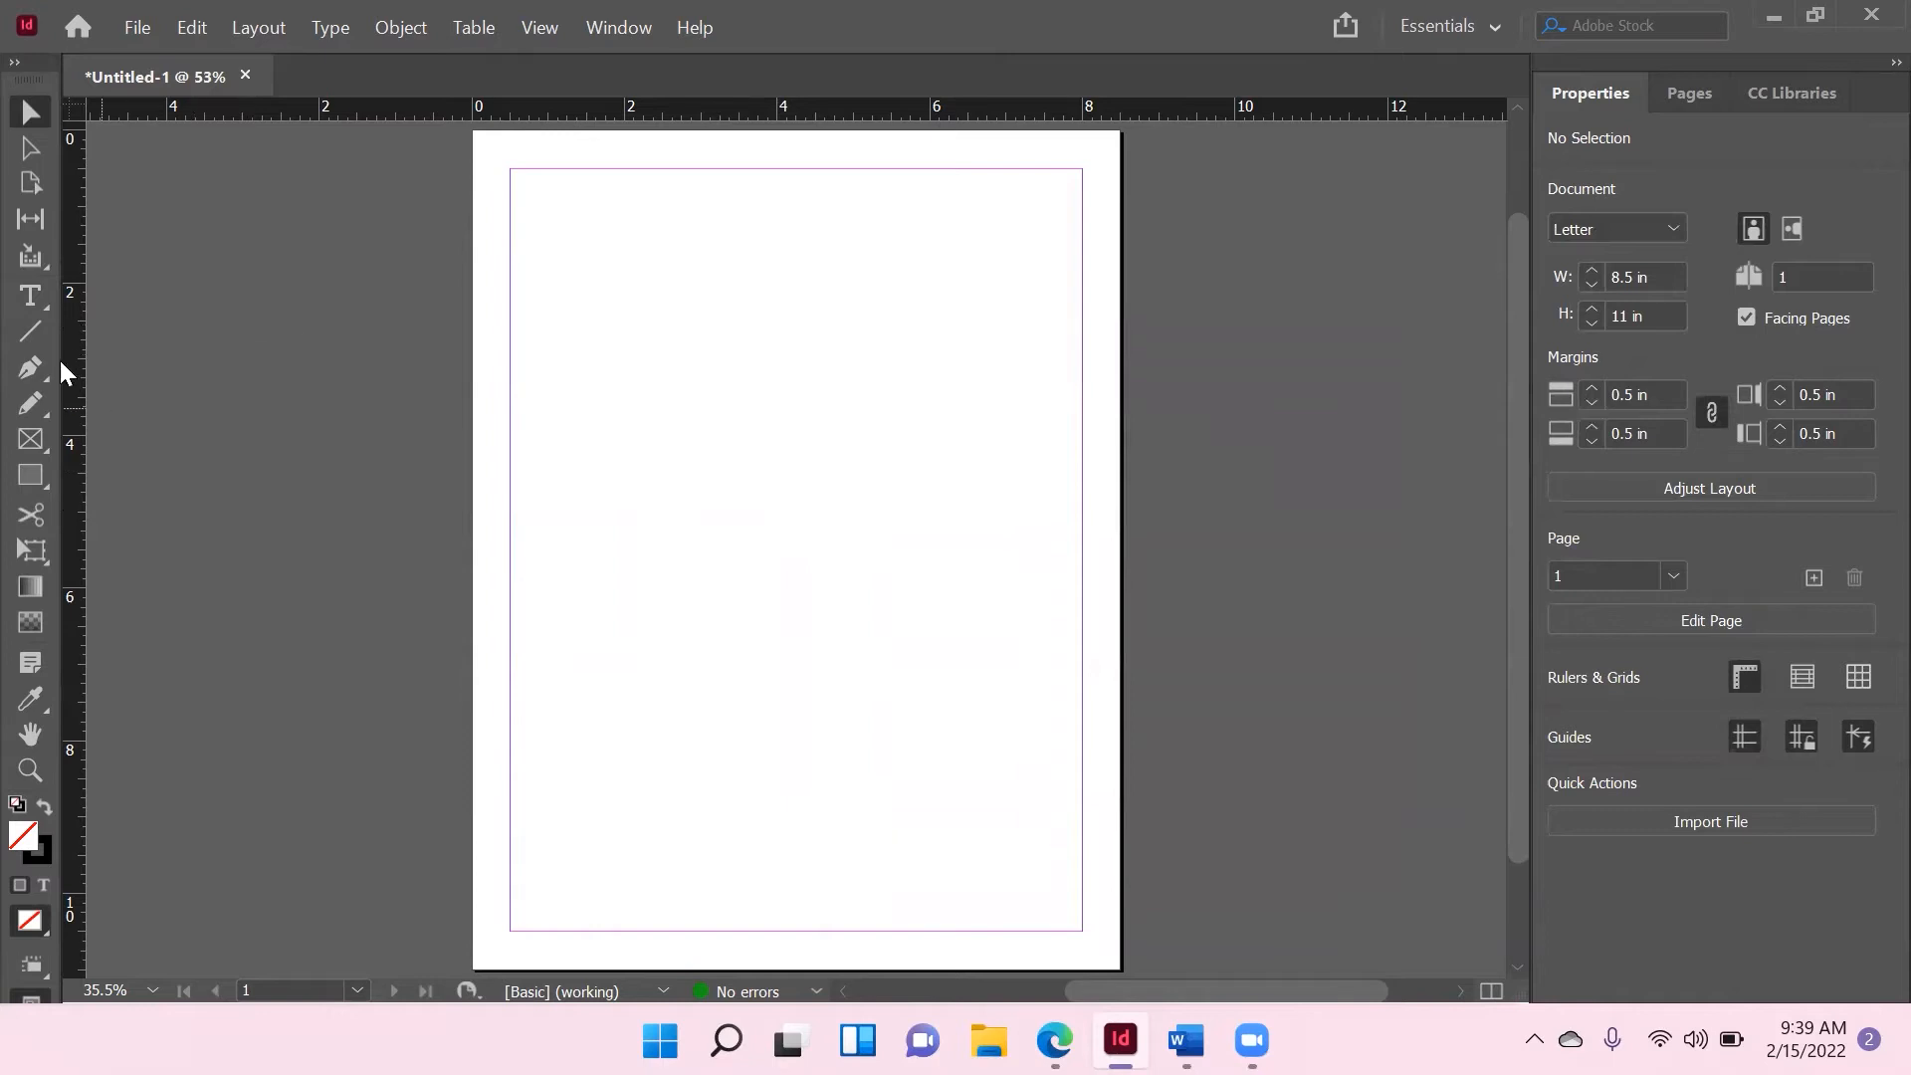
# Draw a trial text frame from the page's upper-left margin corner while varying its column count, and undo it.
pyautogui.click(30, 296)
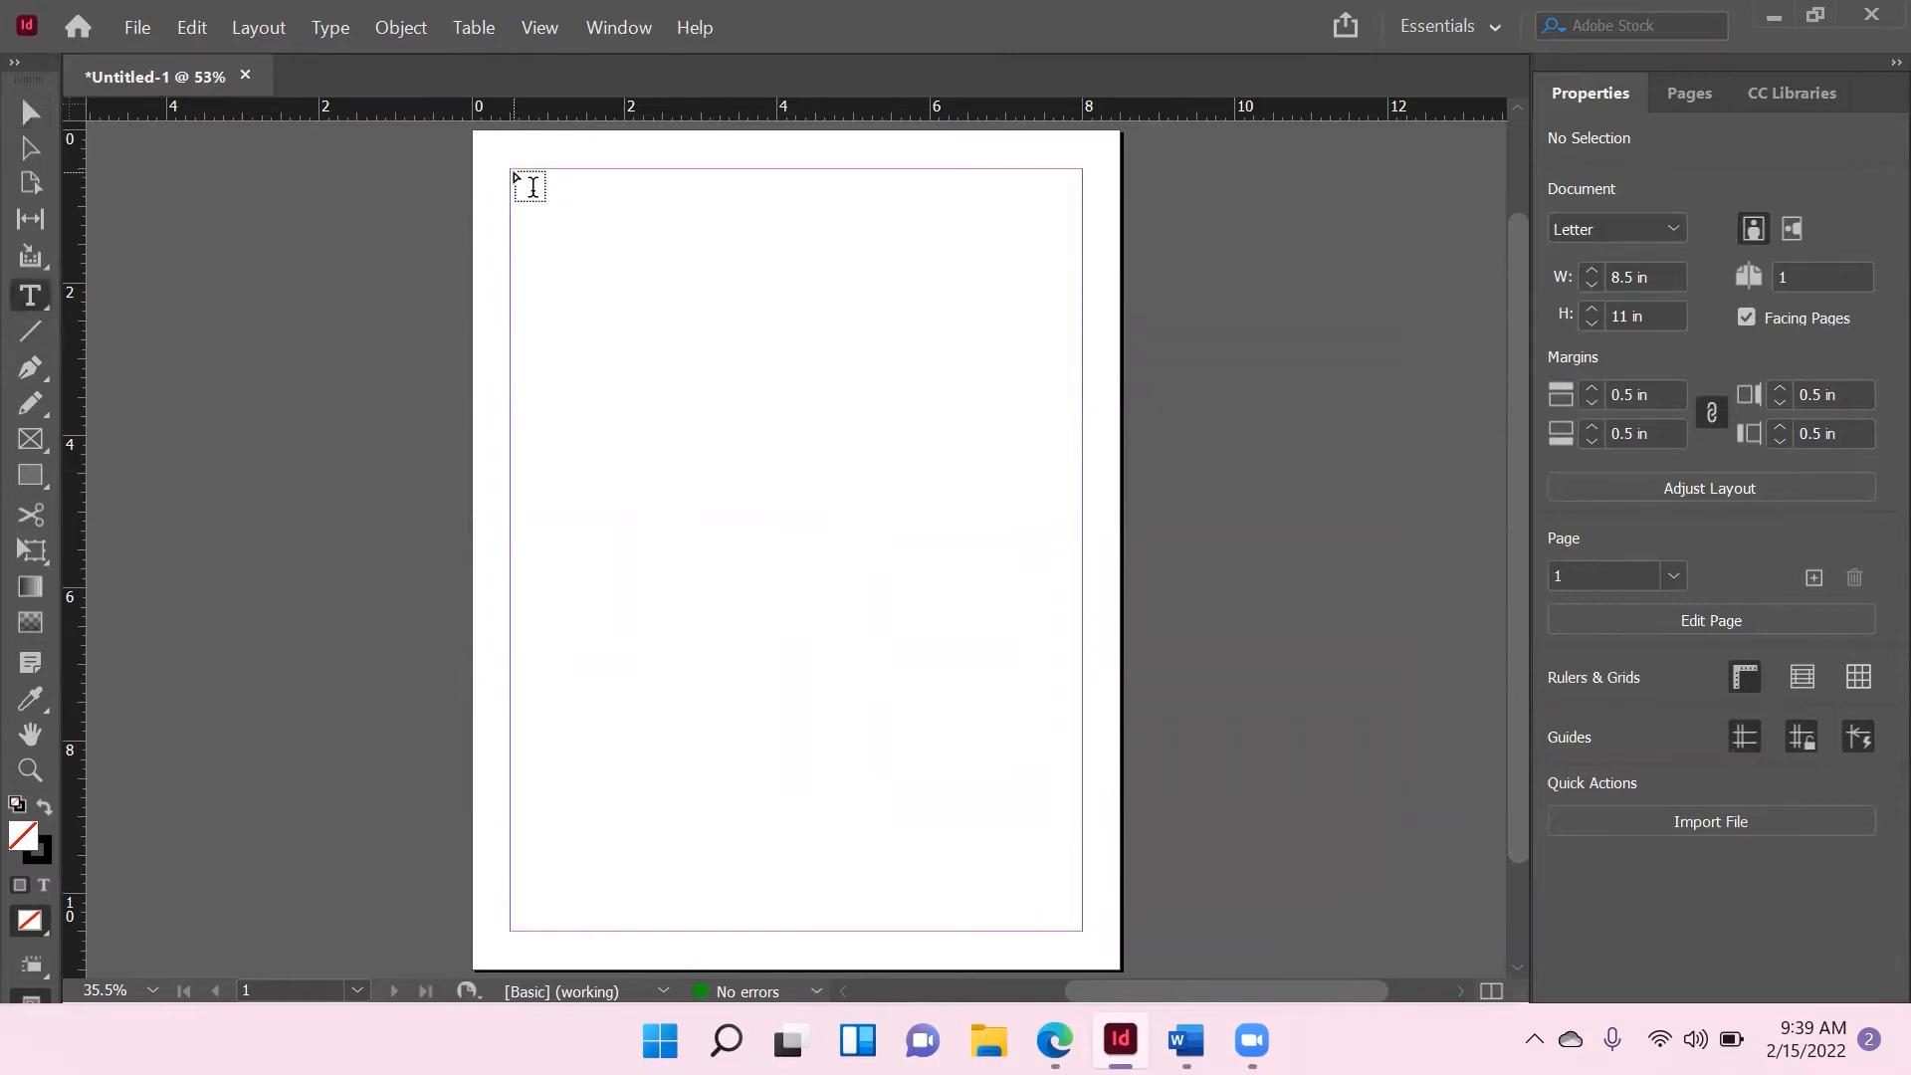
pyautogui.moveTo(511, 169); pyautogui.dragTo(900, 670)
pyautogui.press('Right')
pyautogui.press('Right')
pyautogui.press('Right')
pyautogui.press('Left')
pyautogui.press('Left')
pyautogui.press('Left')
pyautogui.press('Right')
pyautogui.press('Right')
pyautogui.press('Left')
pyautogui.press('Left')
pyautogui.click(909, 726)
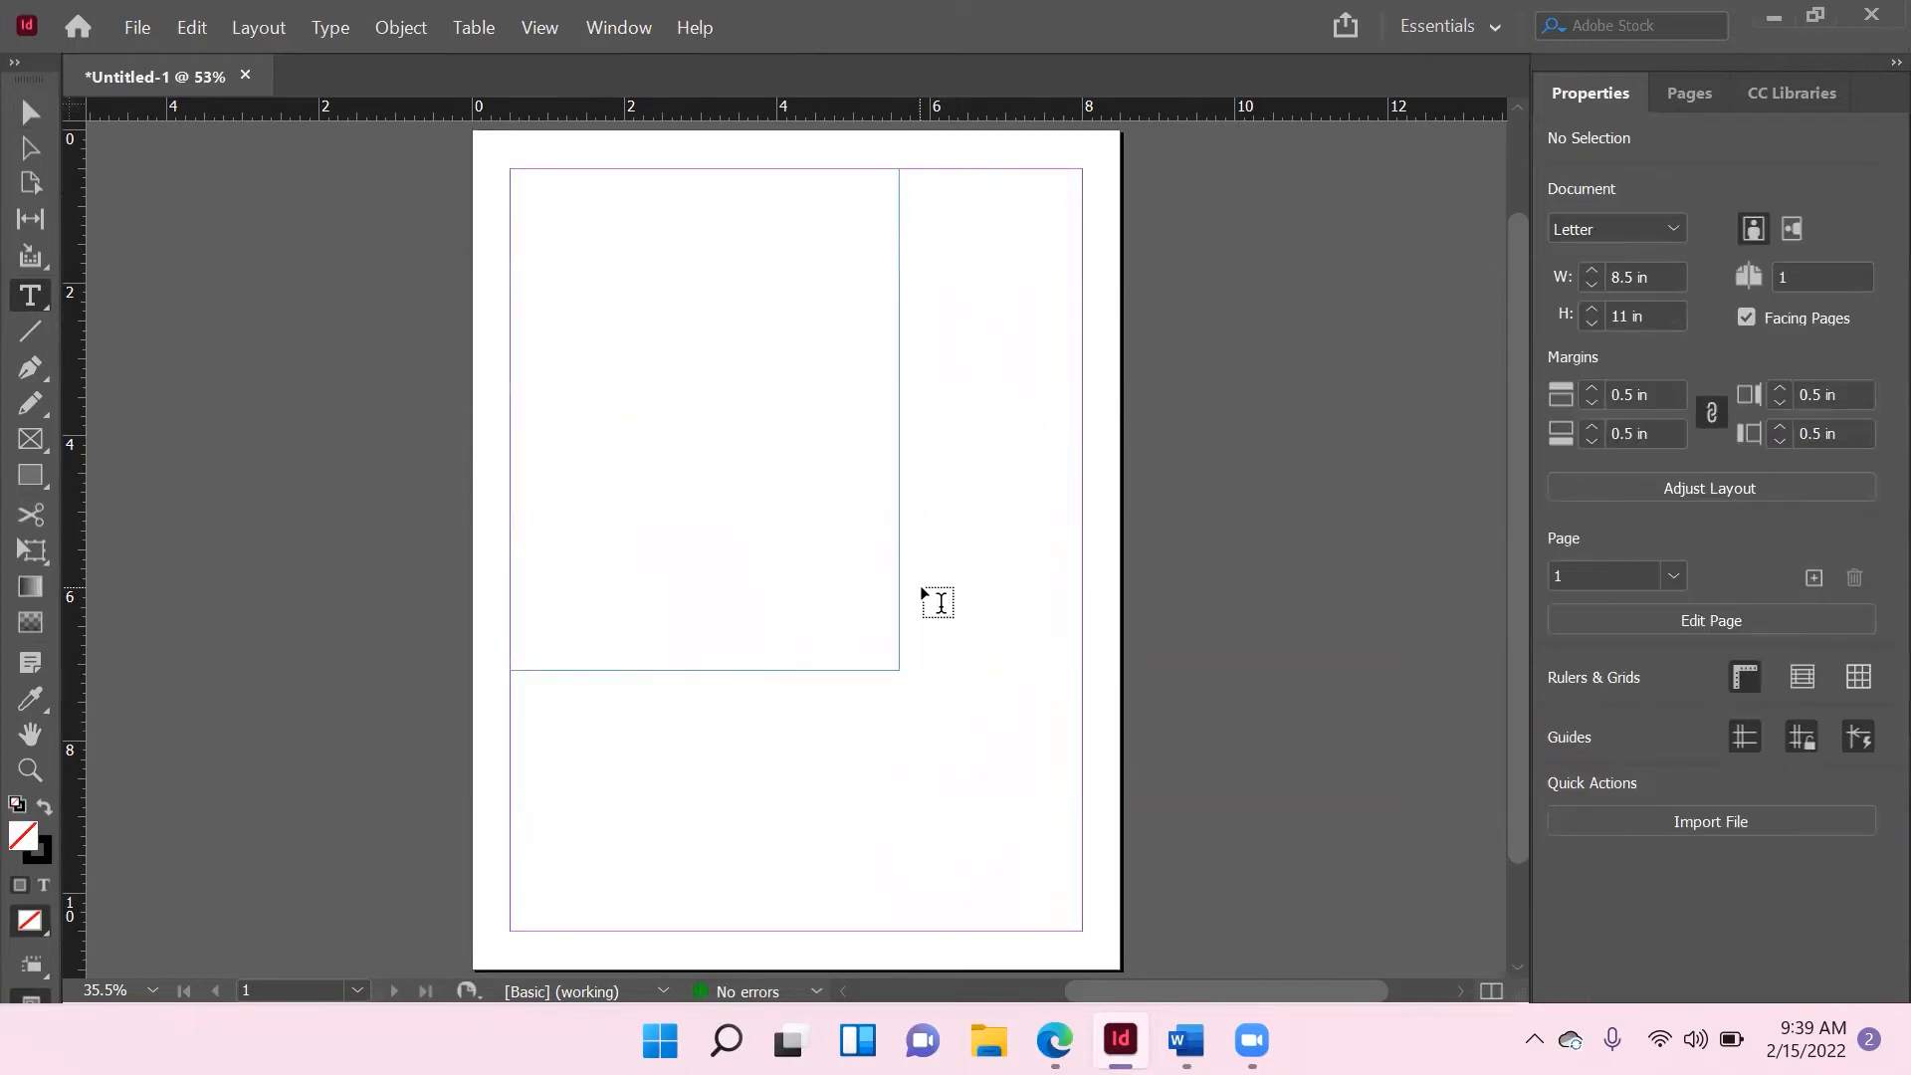
pyautogui.hotkey('ctrl', 'z')
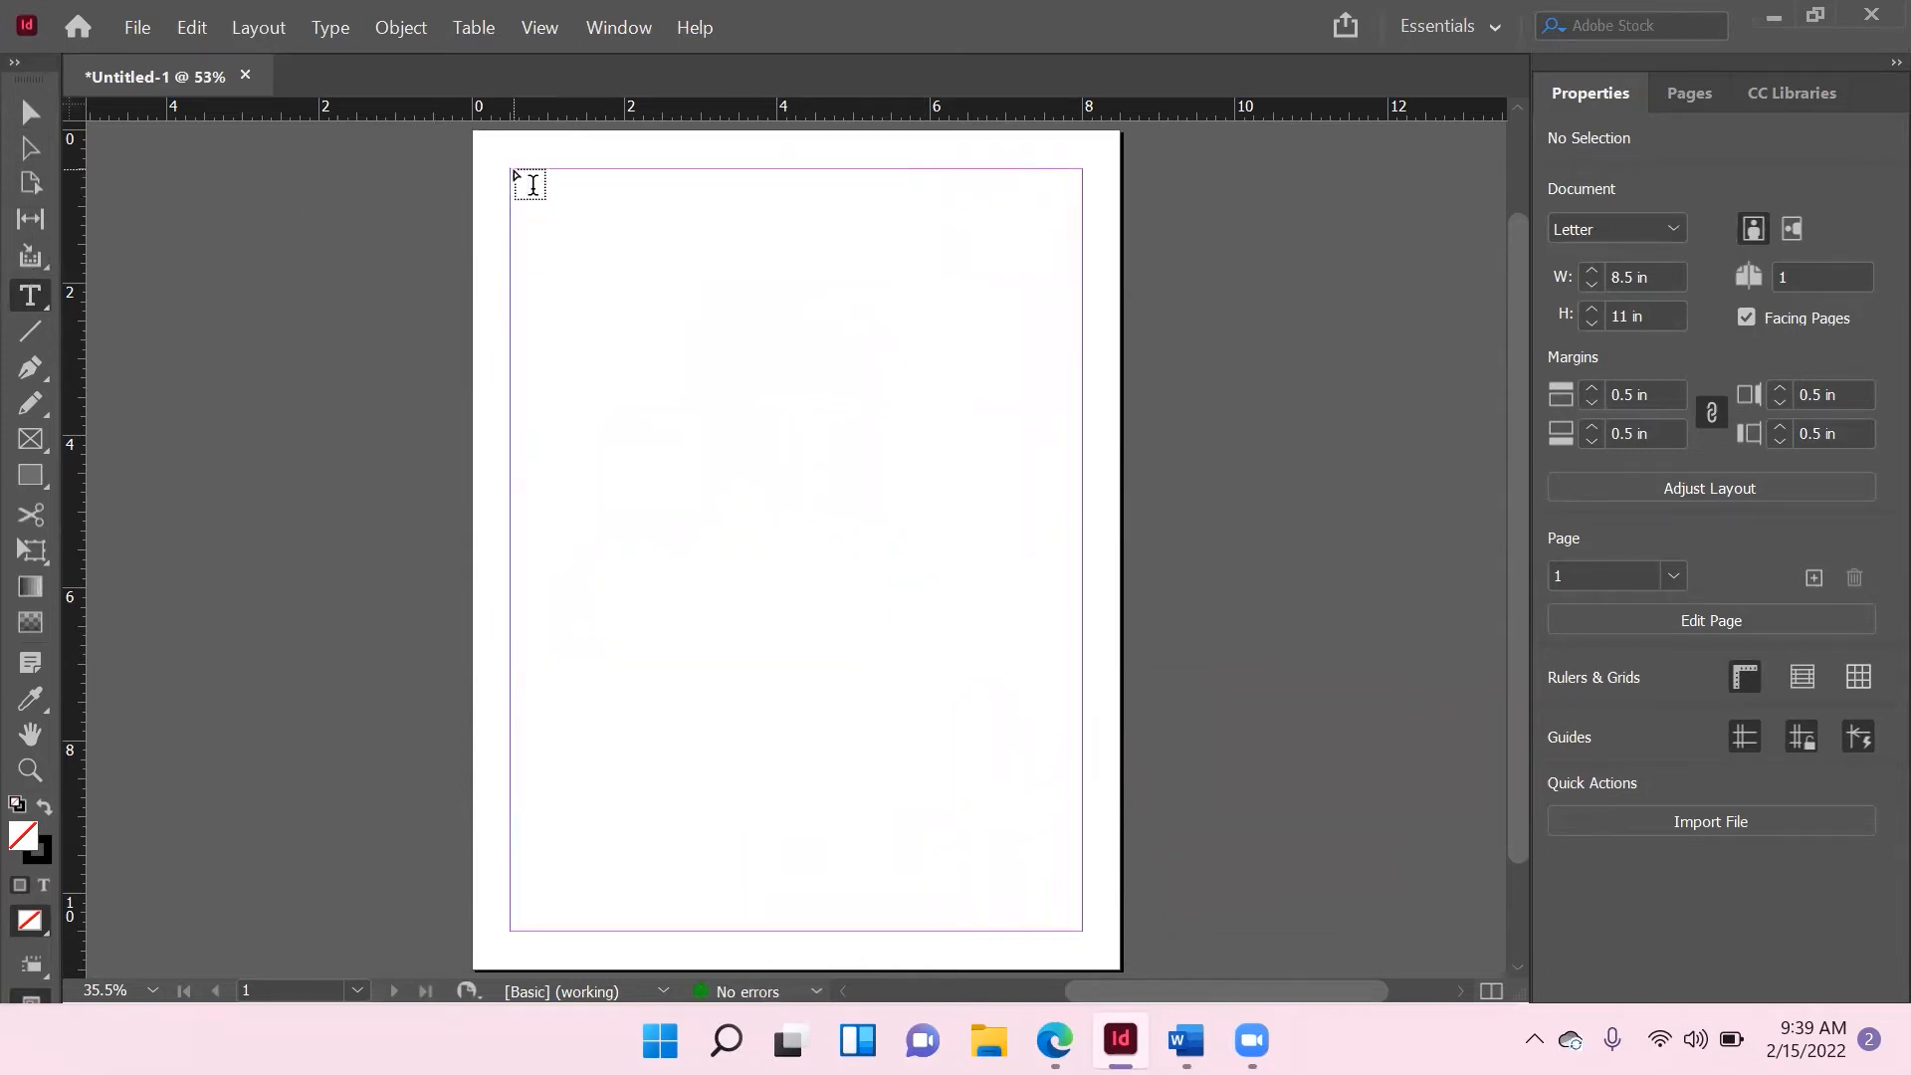
# Draw a 7.5 by 10 in text frame filling the page margins and divide it into three columns.
pyautogui.moveTo(511, 171); pyautogui.dragTo(1082, 931)
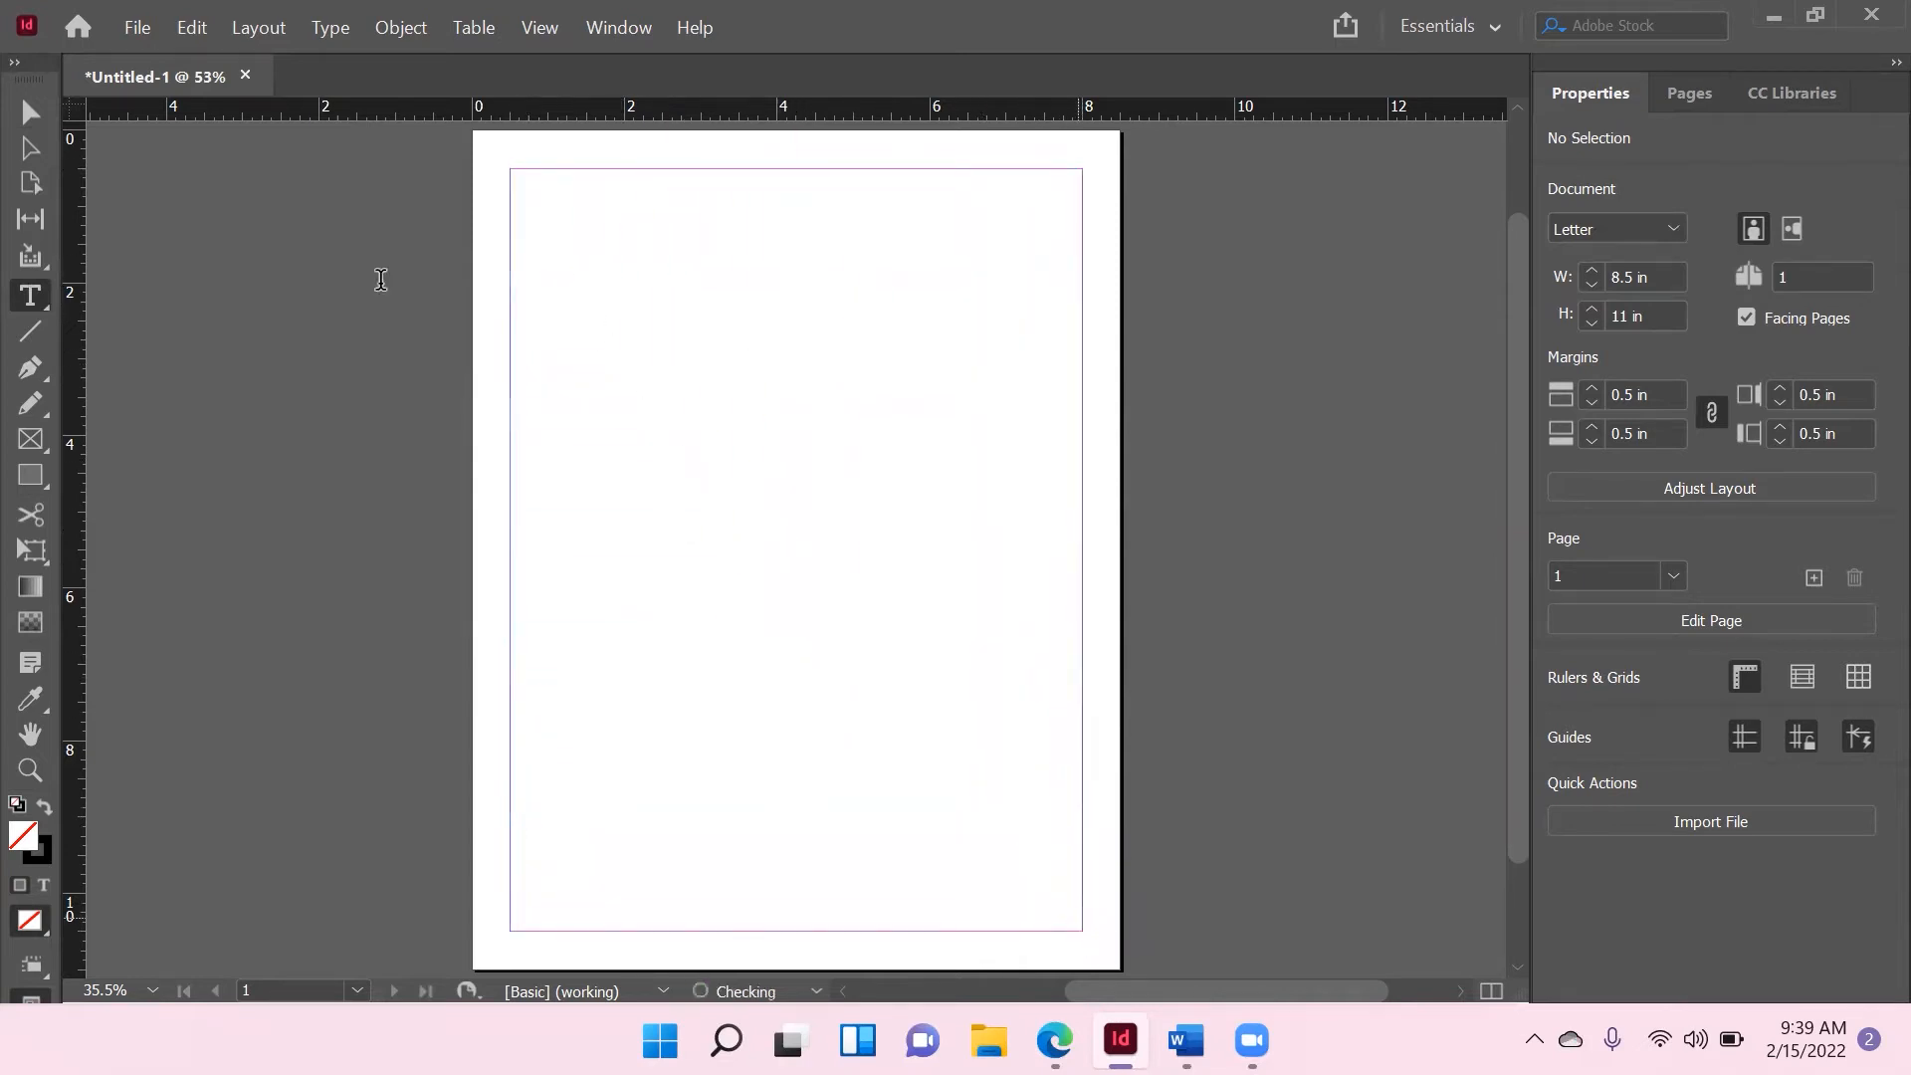
pyautogui.click(29, 110)
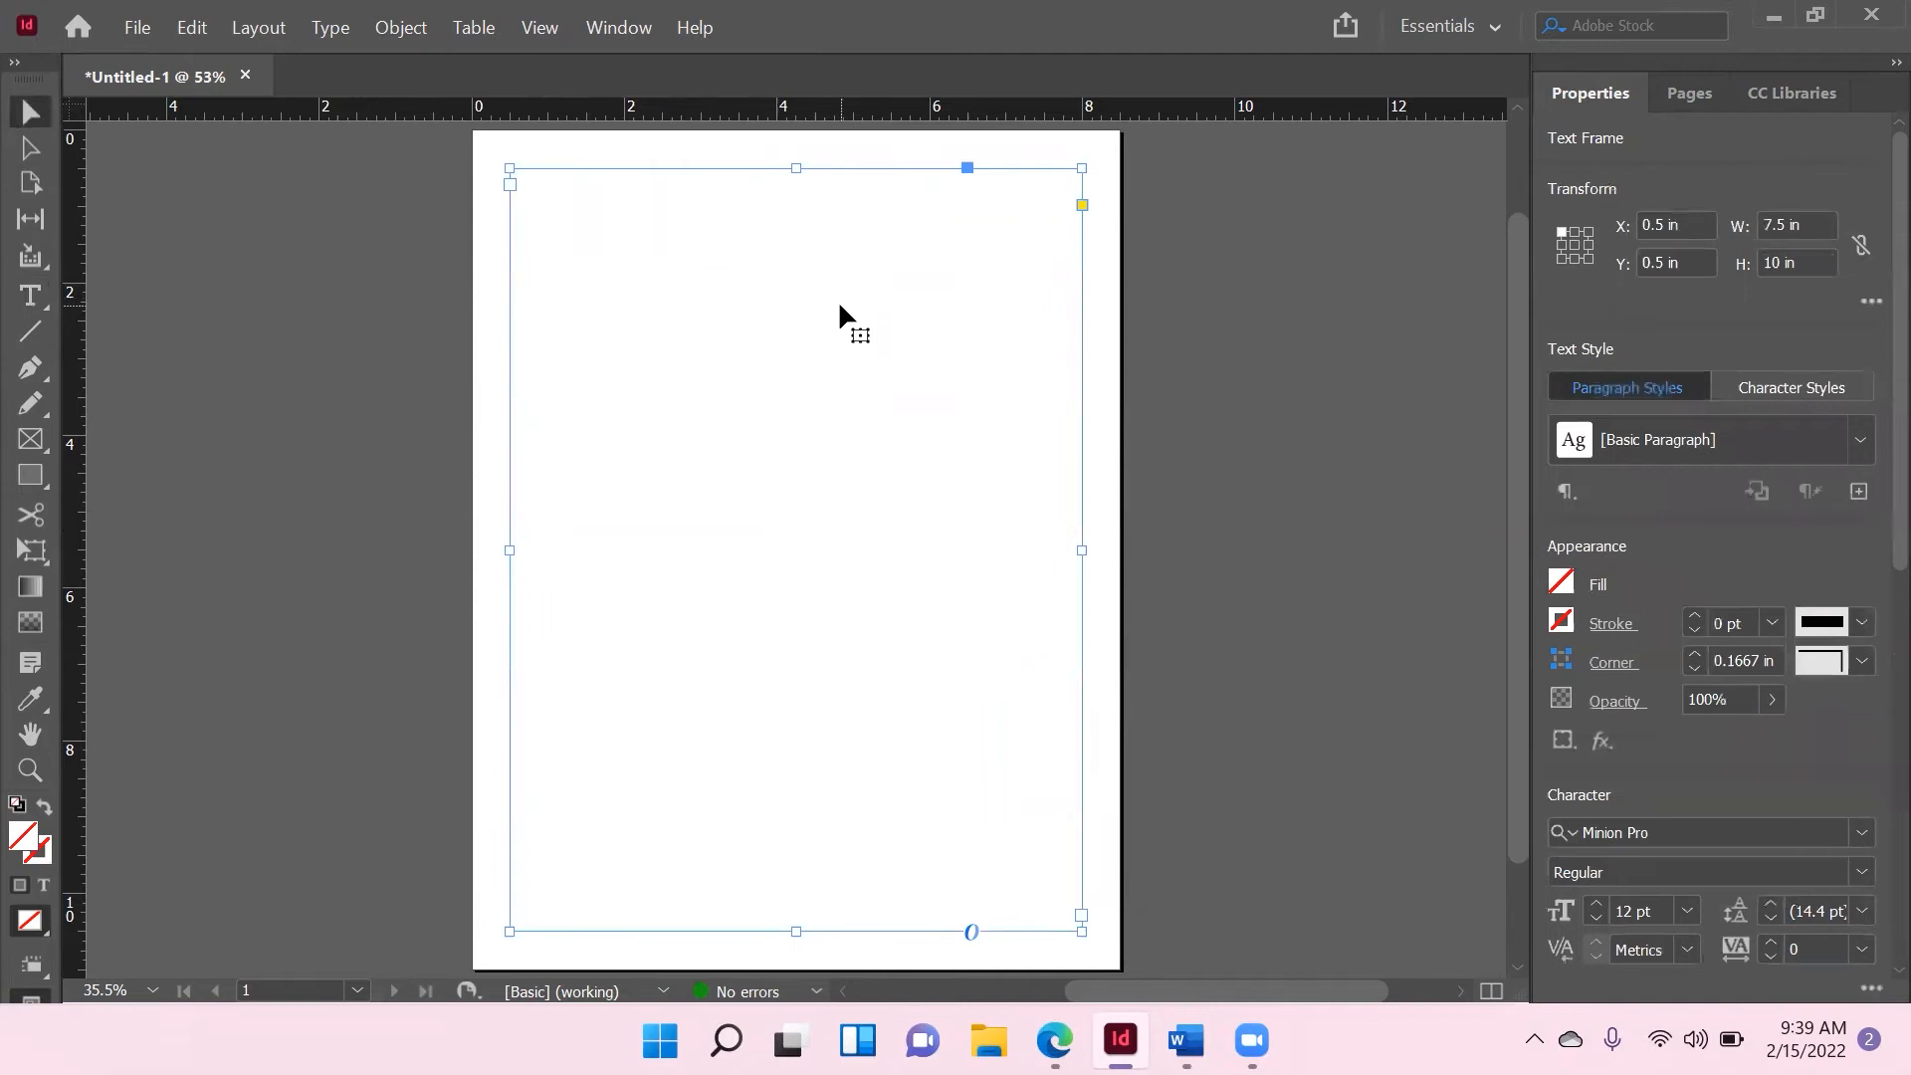
pyautogui.scroll(-6, 1712, 646)
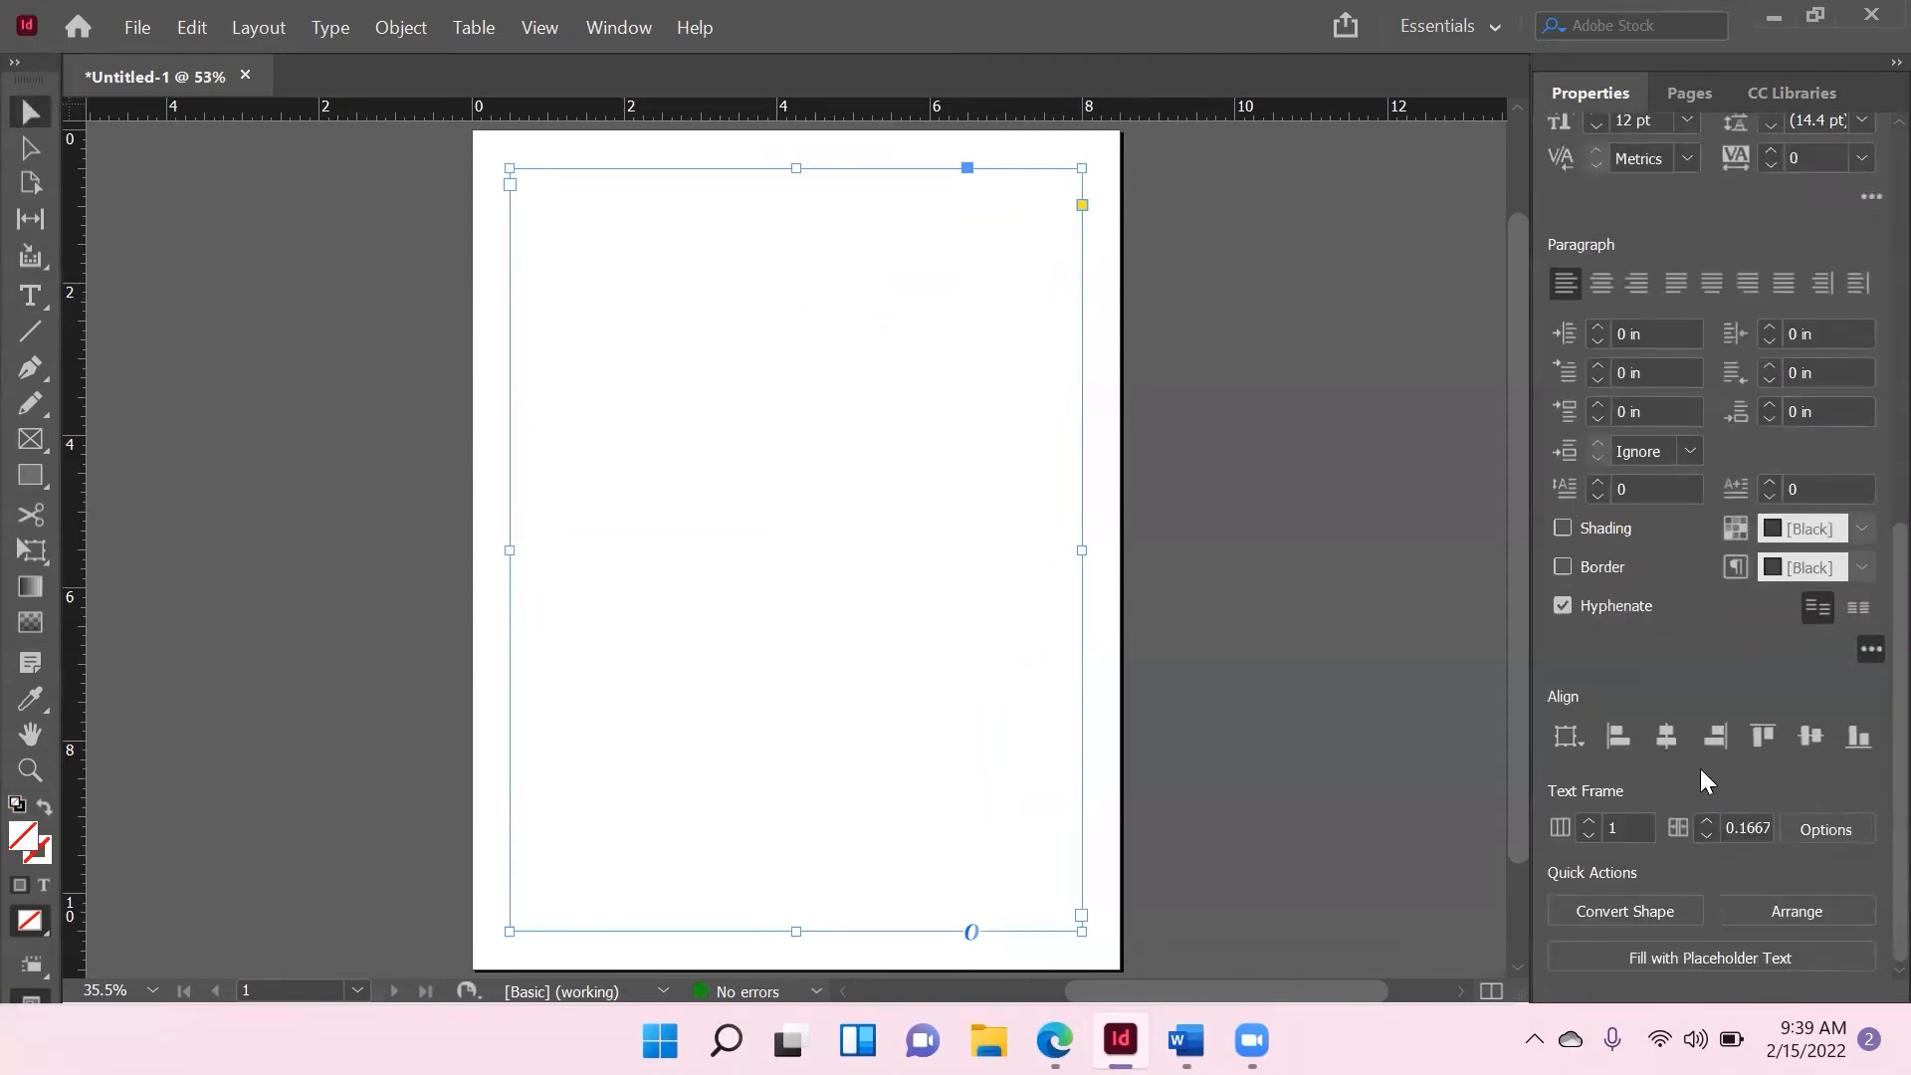
pyautogui.click(1586, 820)
pyautogui.click(1586, 821)
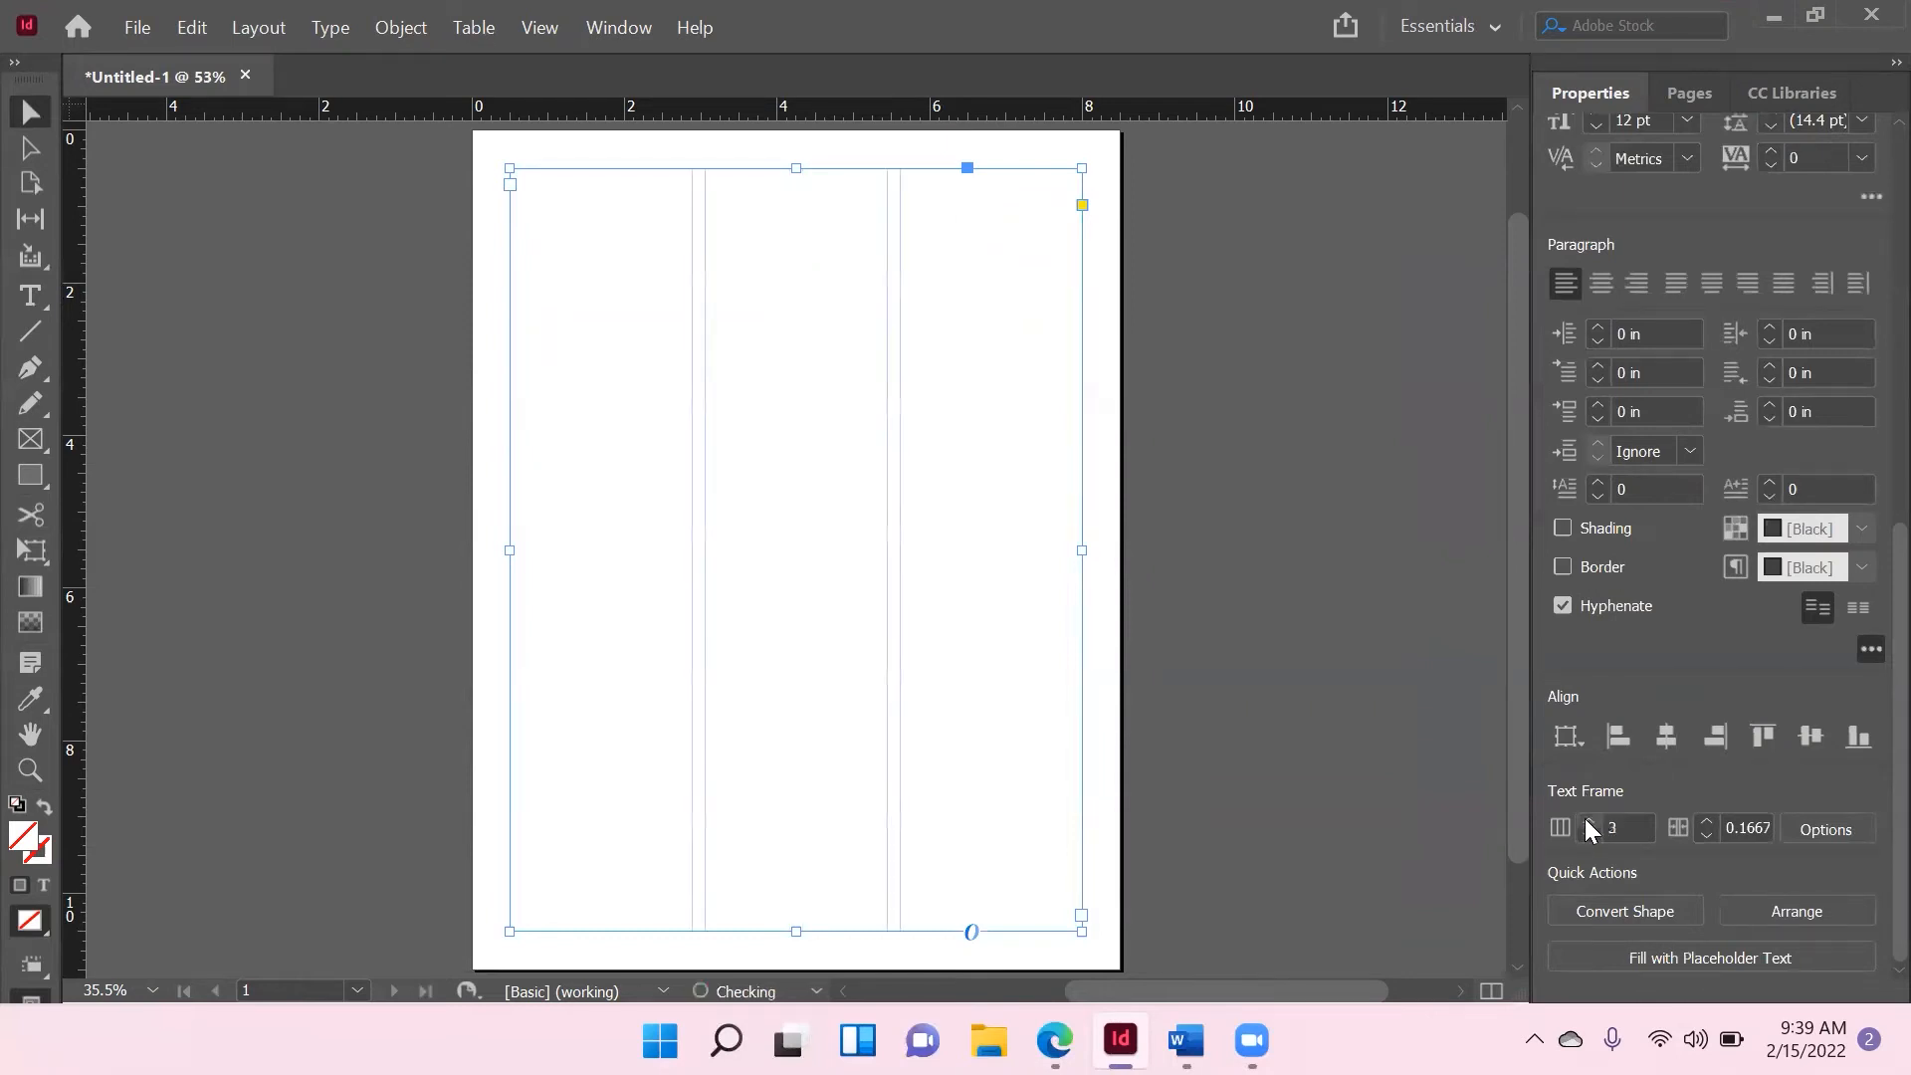
# Set the text frame's column gutter to 0.125 in and its number of columns to 1.
pyautogui.click(1704, 820)
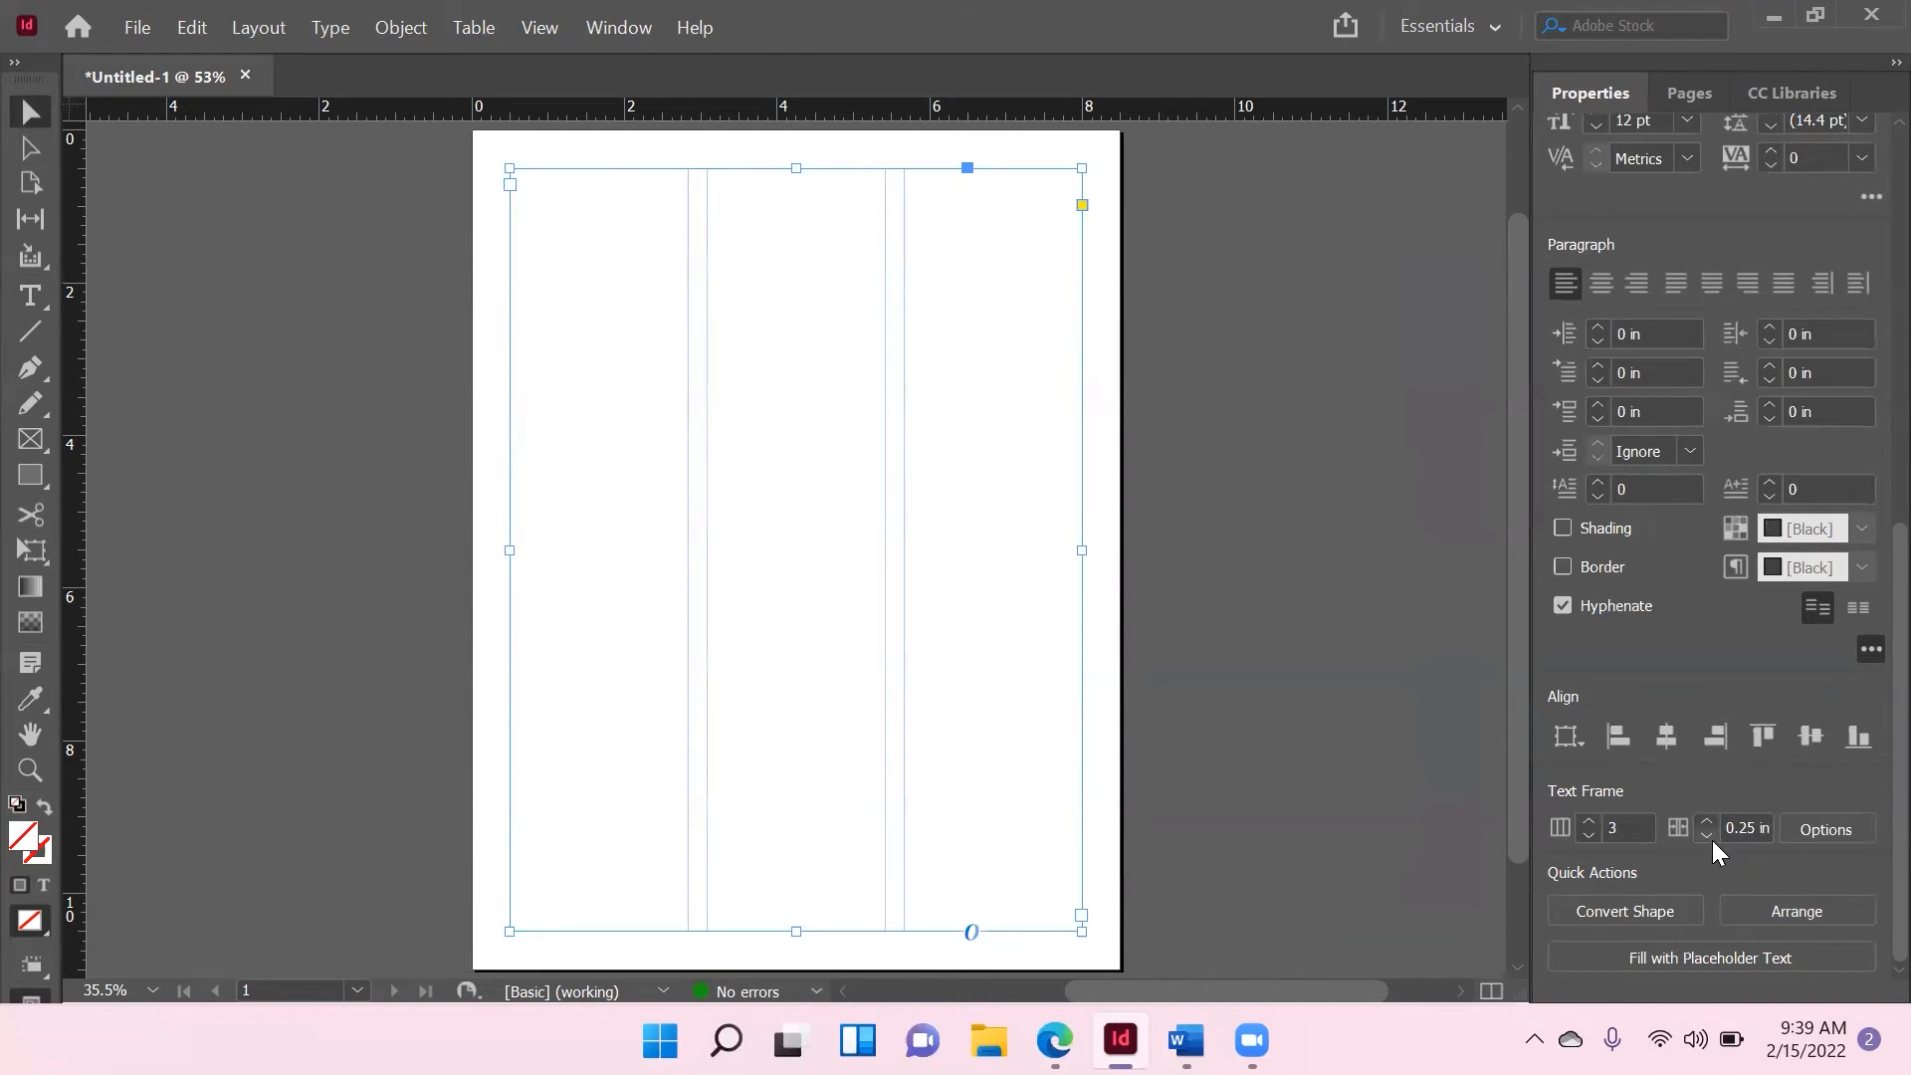
pyautogui.click(1705, 834)
pyautogui.click(1705, 834)
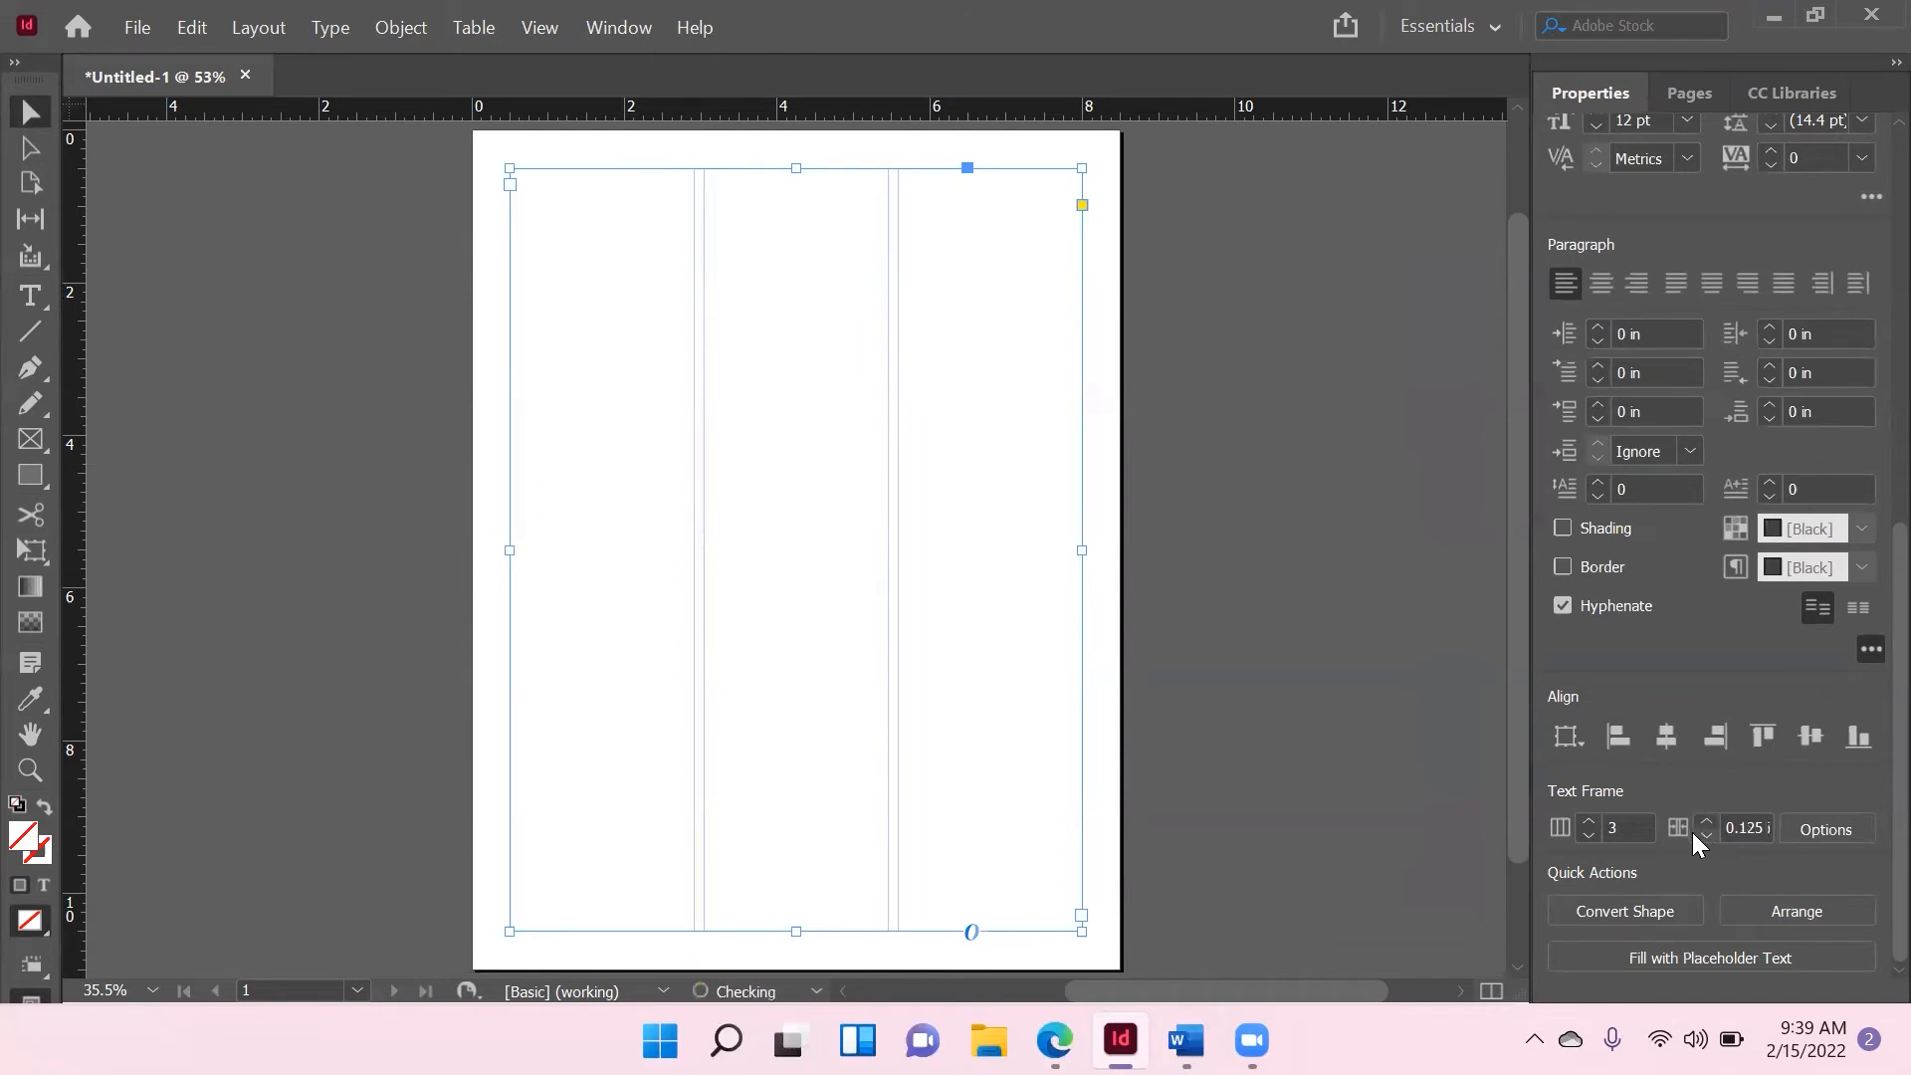
pyautogui.click(1586, 836)
pyautogui.click(1586, 836)
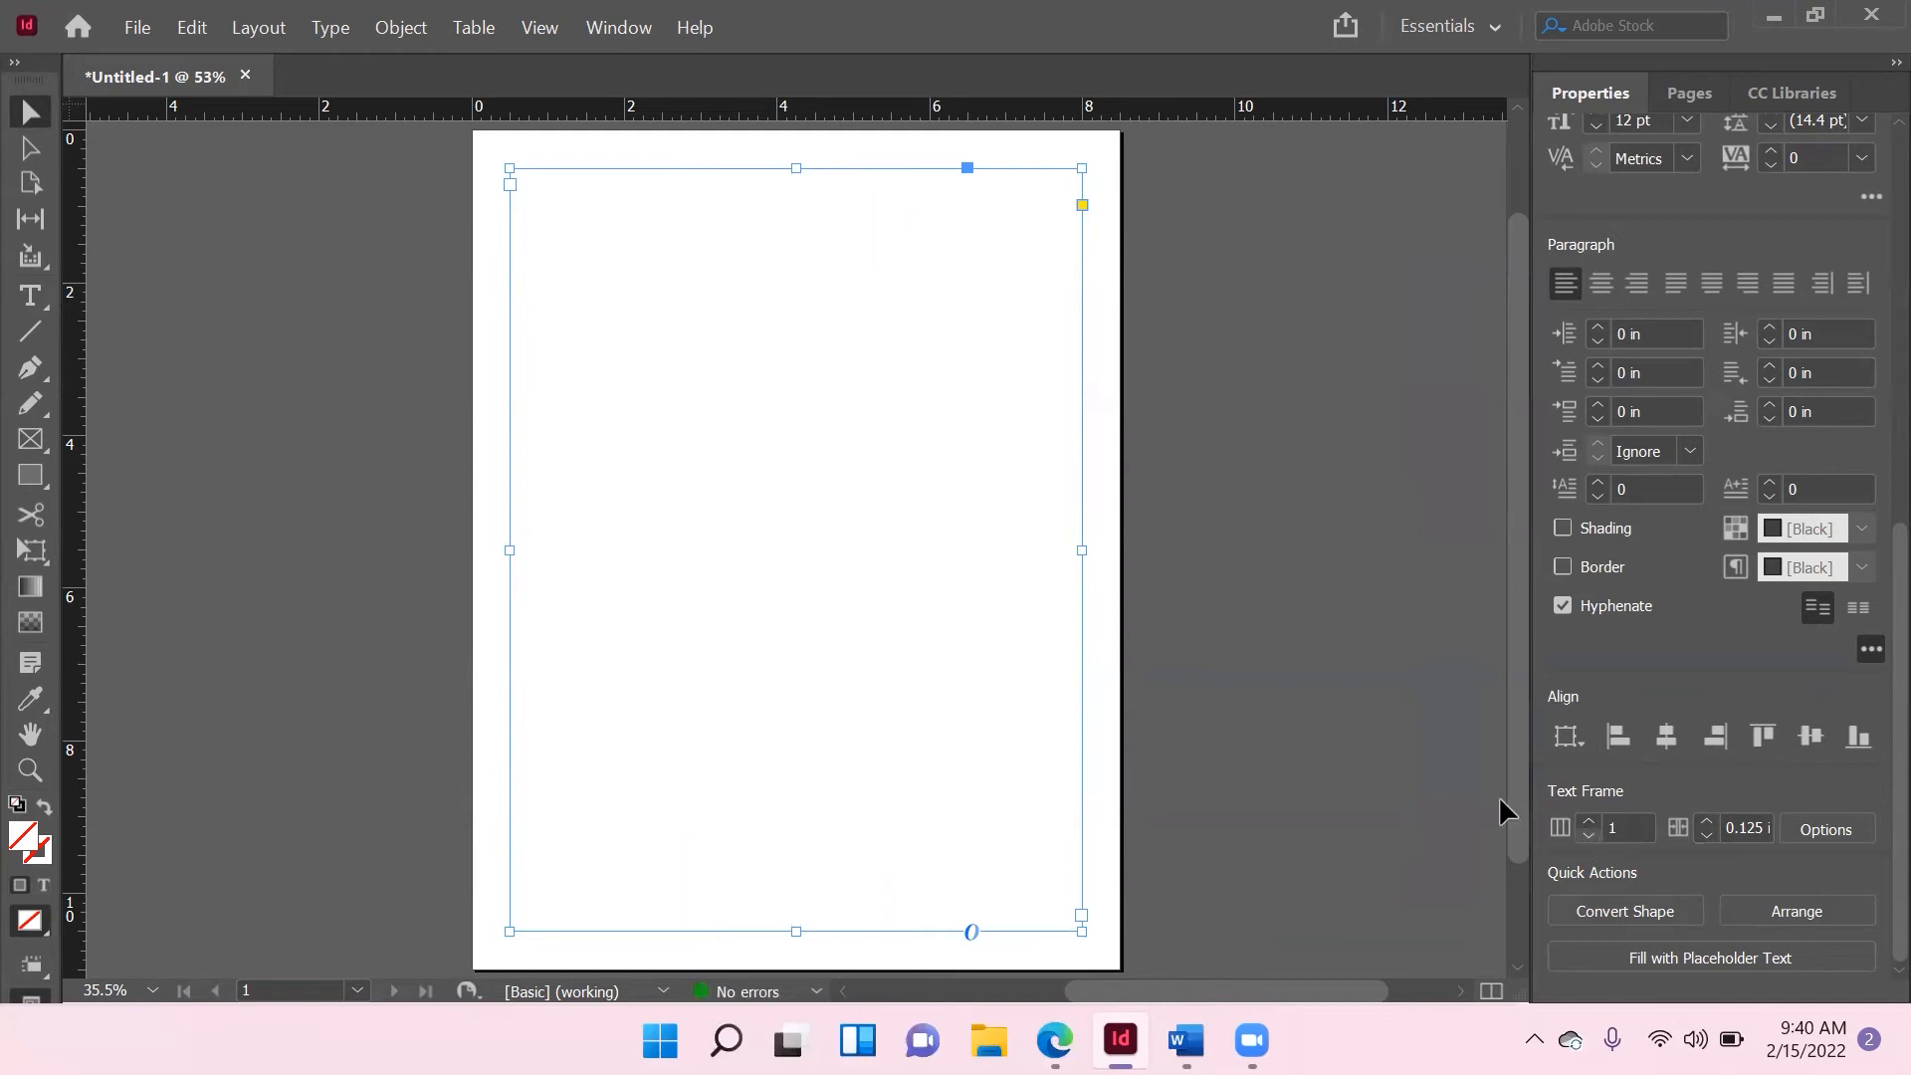
# Divide the full-page text frame into two columns.
pyautogui.click(157, 33)
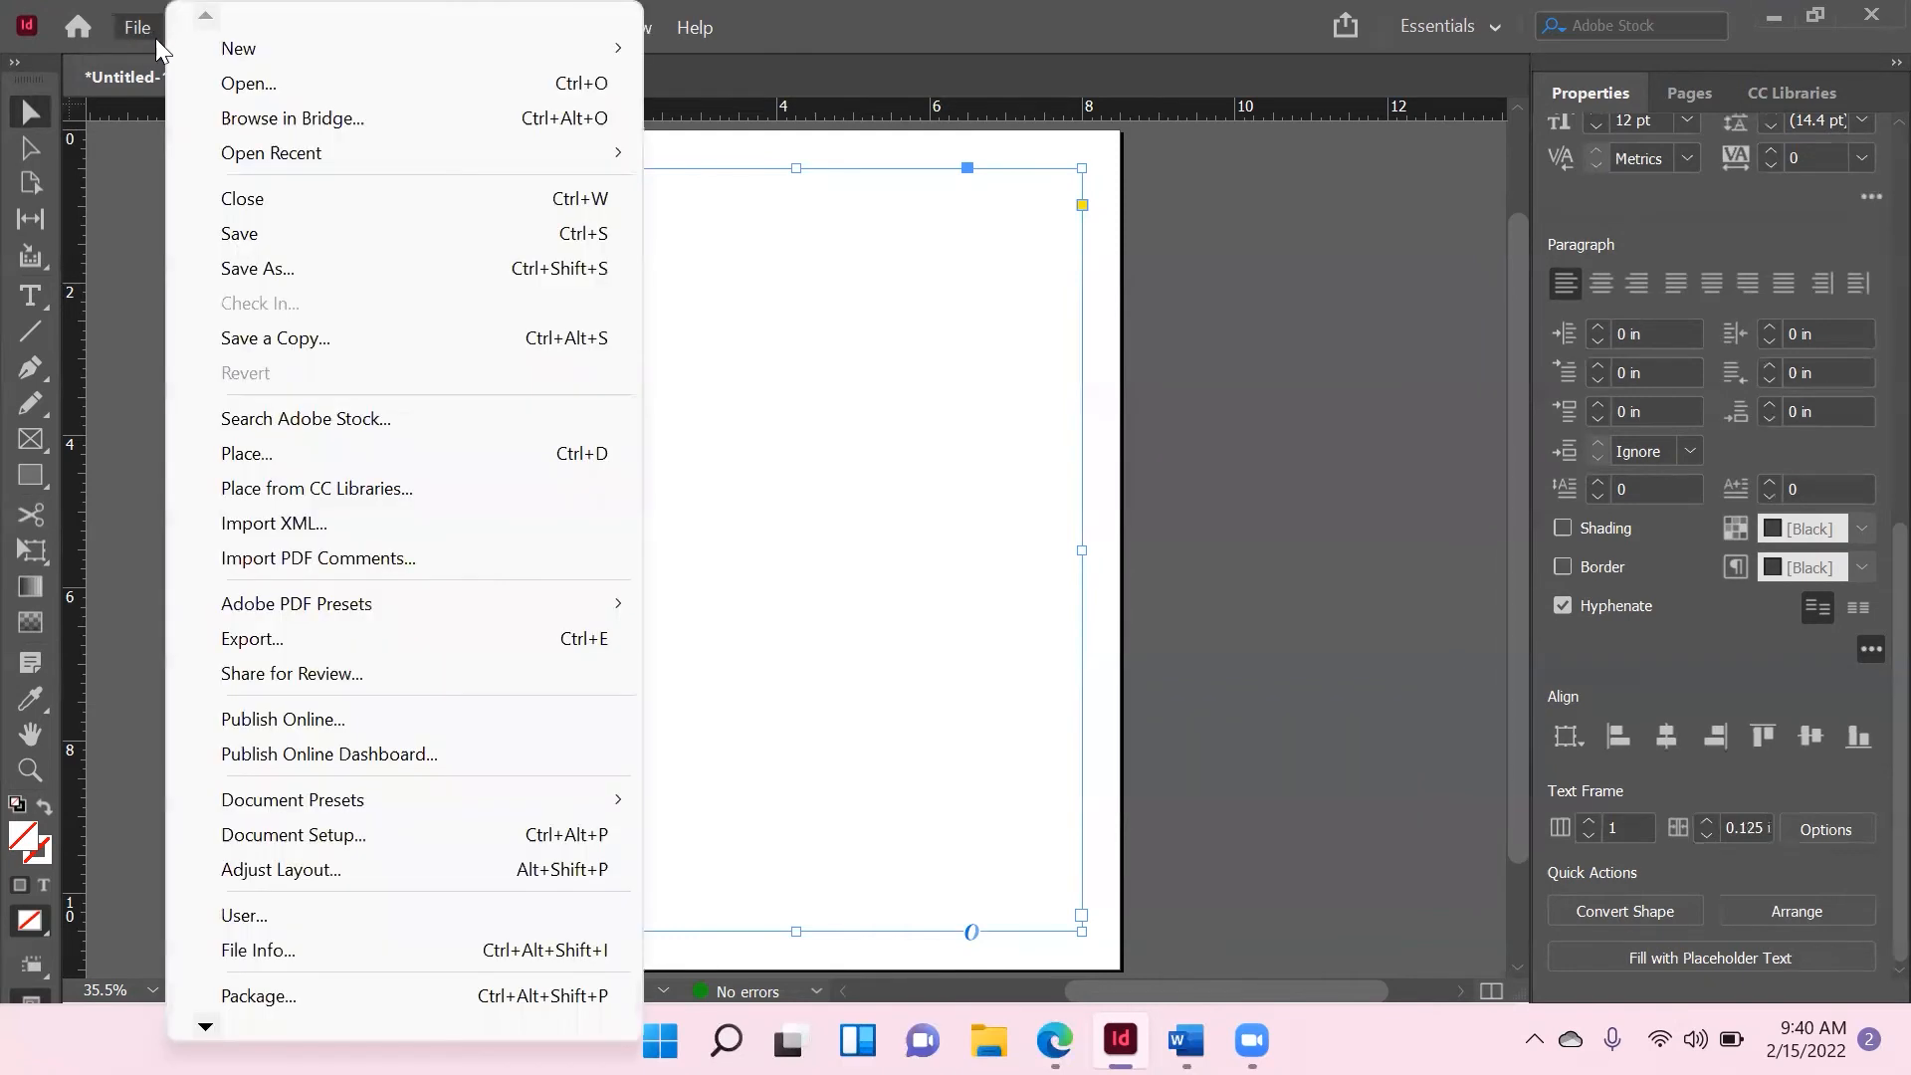
pyautogui.click(144, 342)
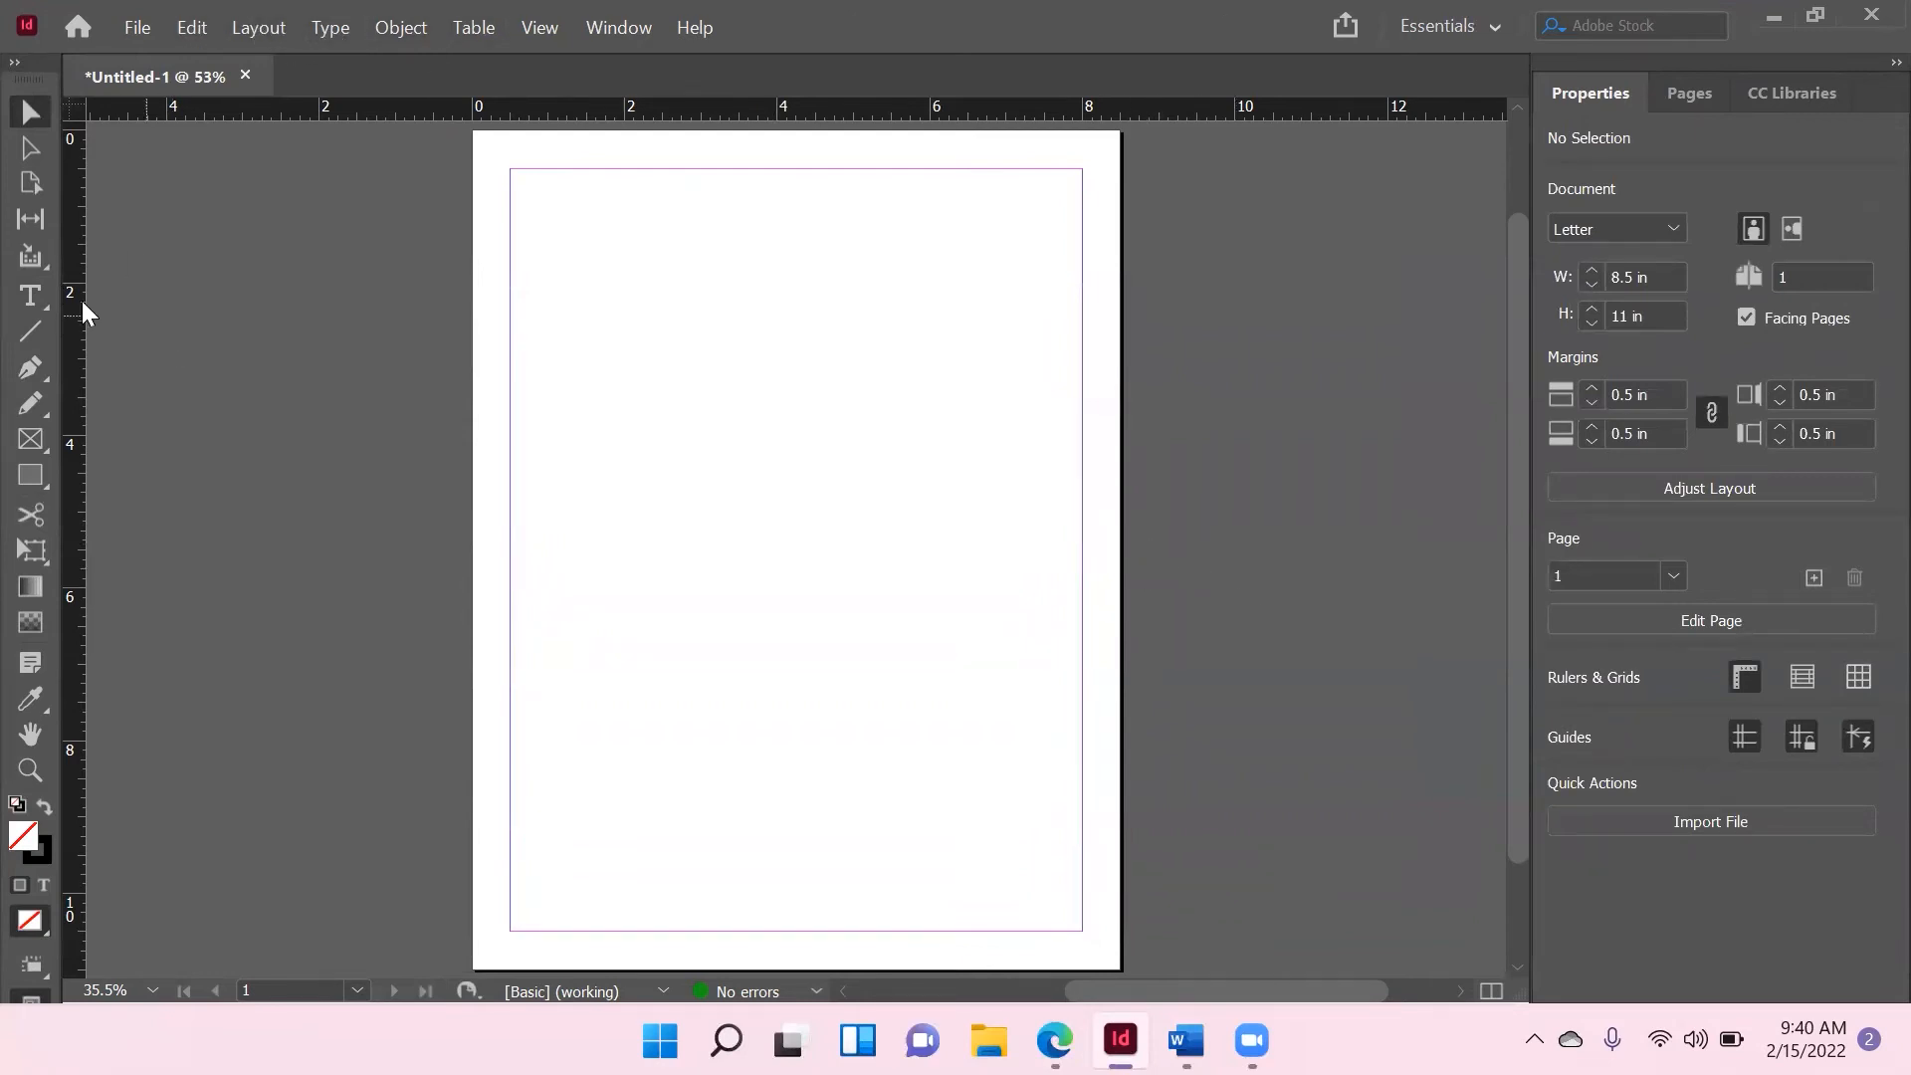
pyautogui.click(772, 392)
pyautogui.scroll(-8, 1780, 846)
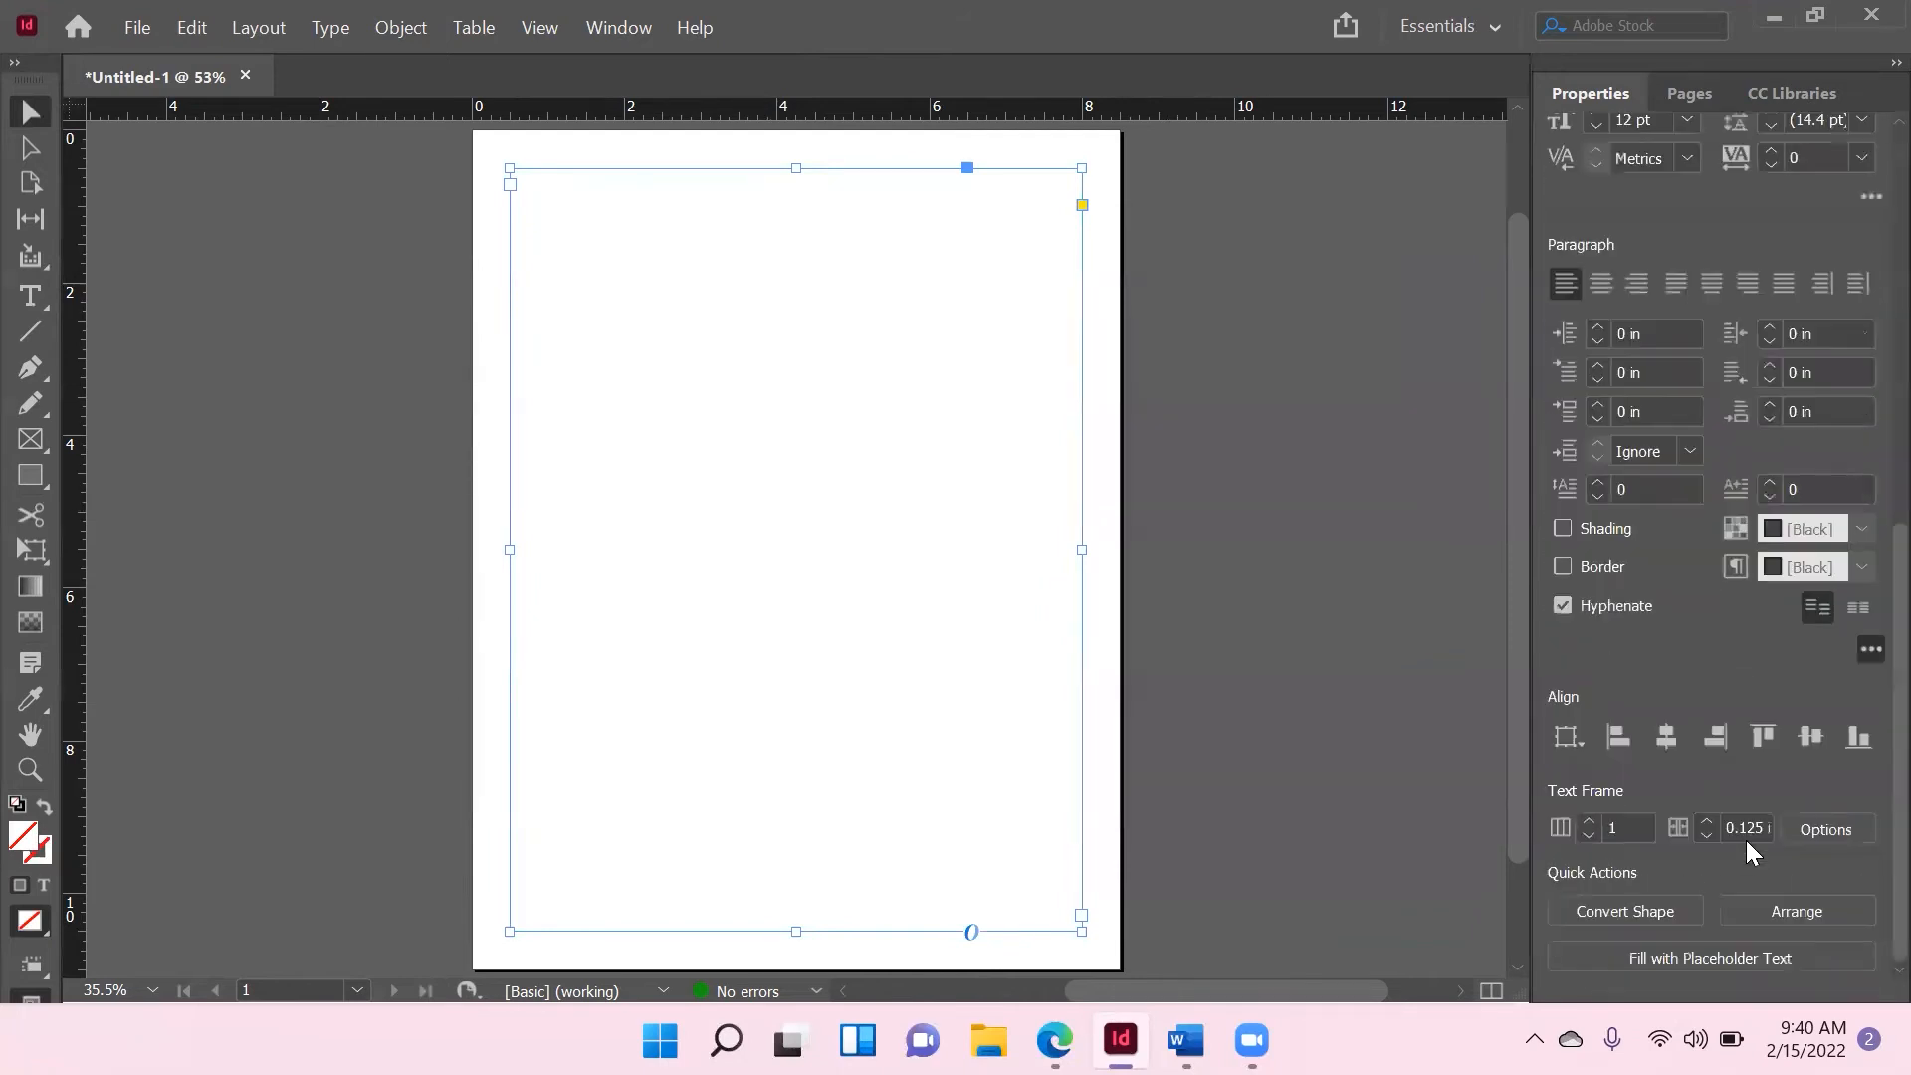
pyautogui.click(1587, 824)
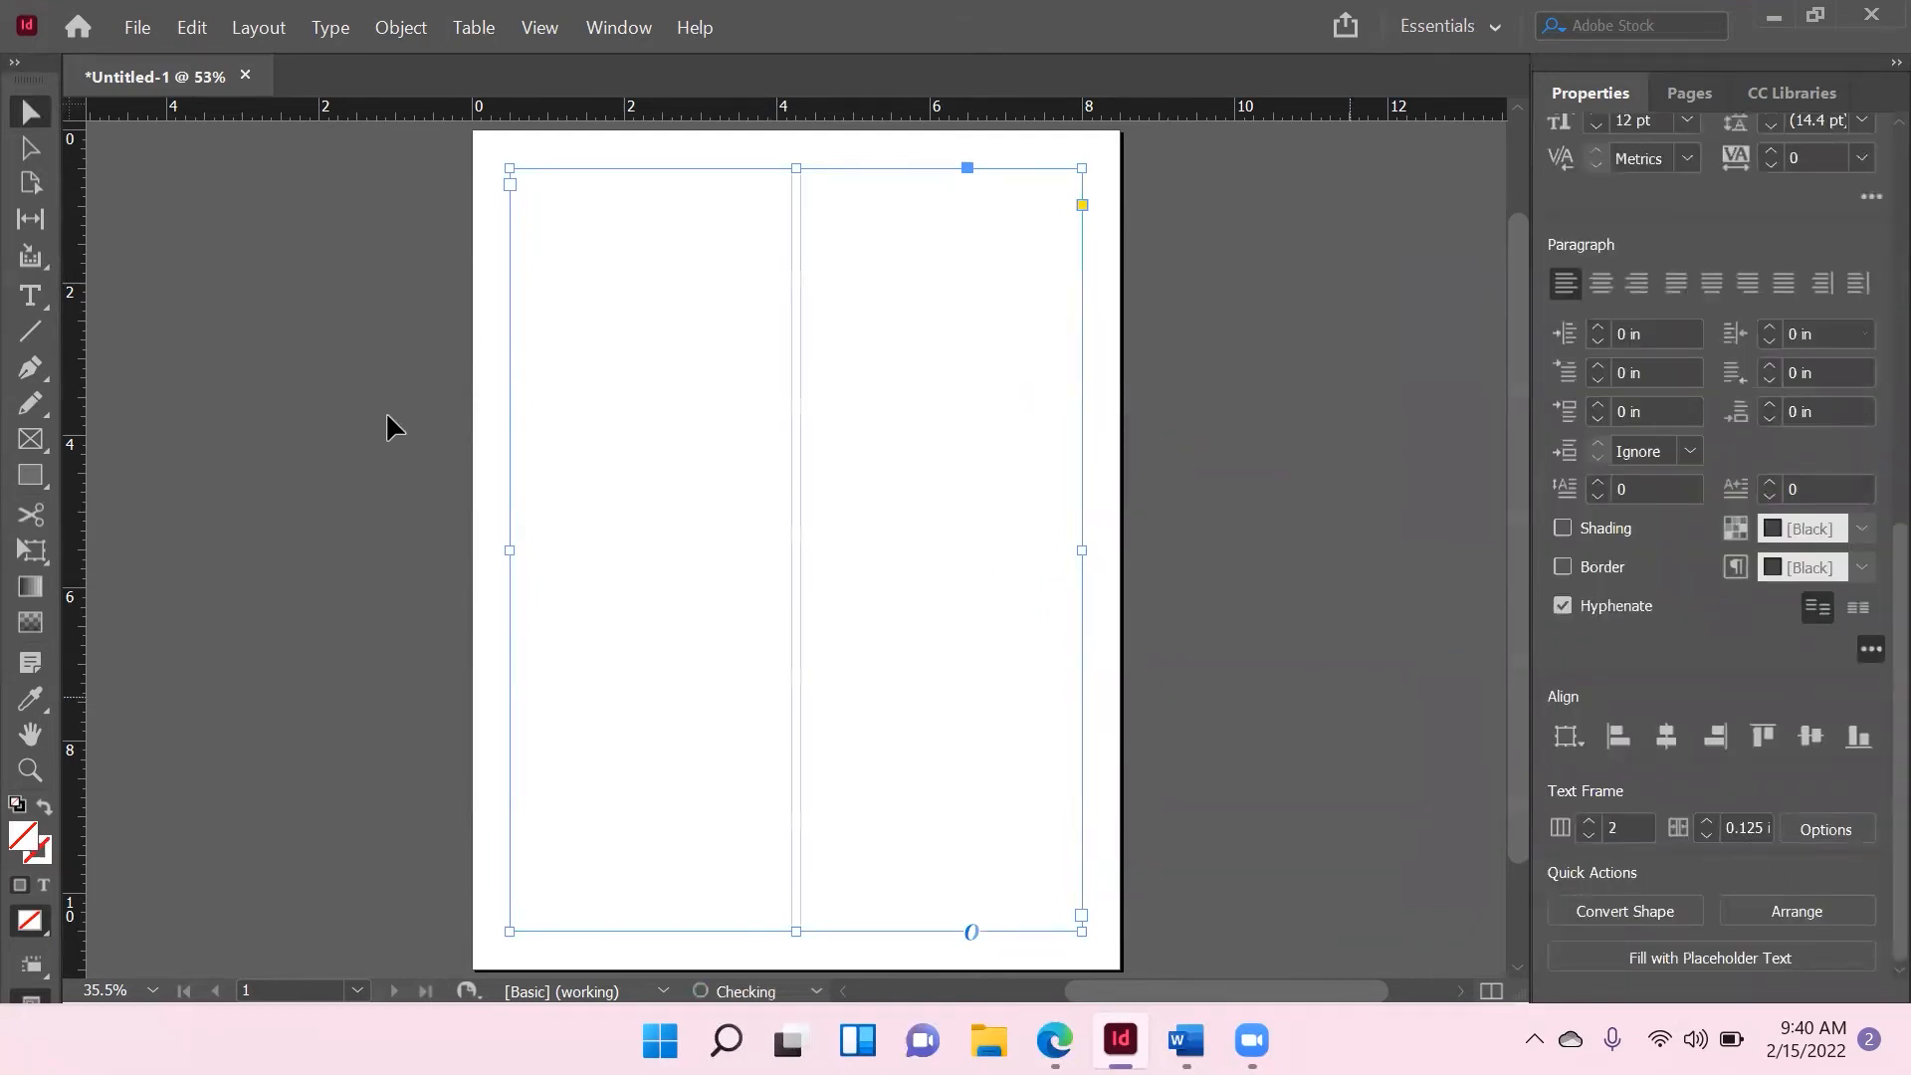
# Place the Word document "BODY COPY BODY COPY" from the Desktop into the two-column text frame.
pyautogui.click(139, 28)
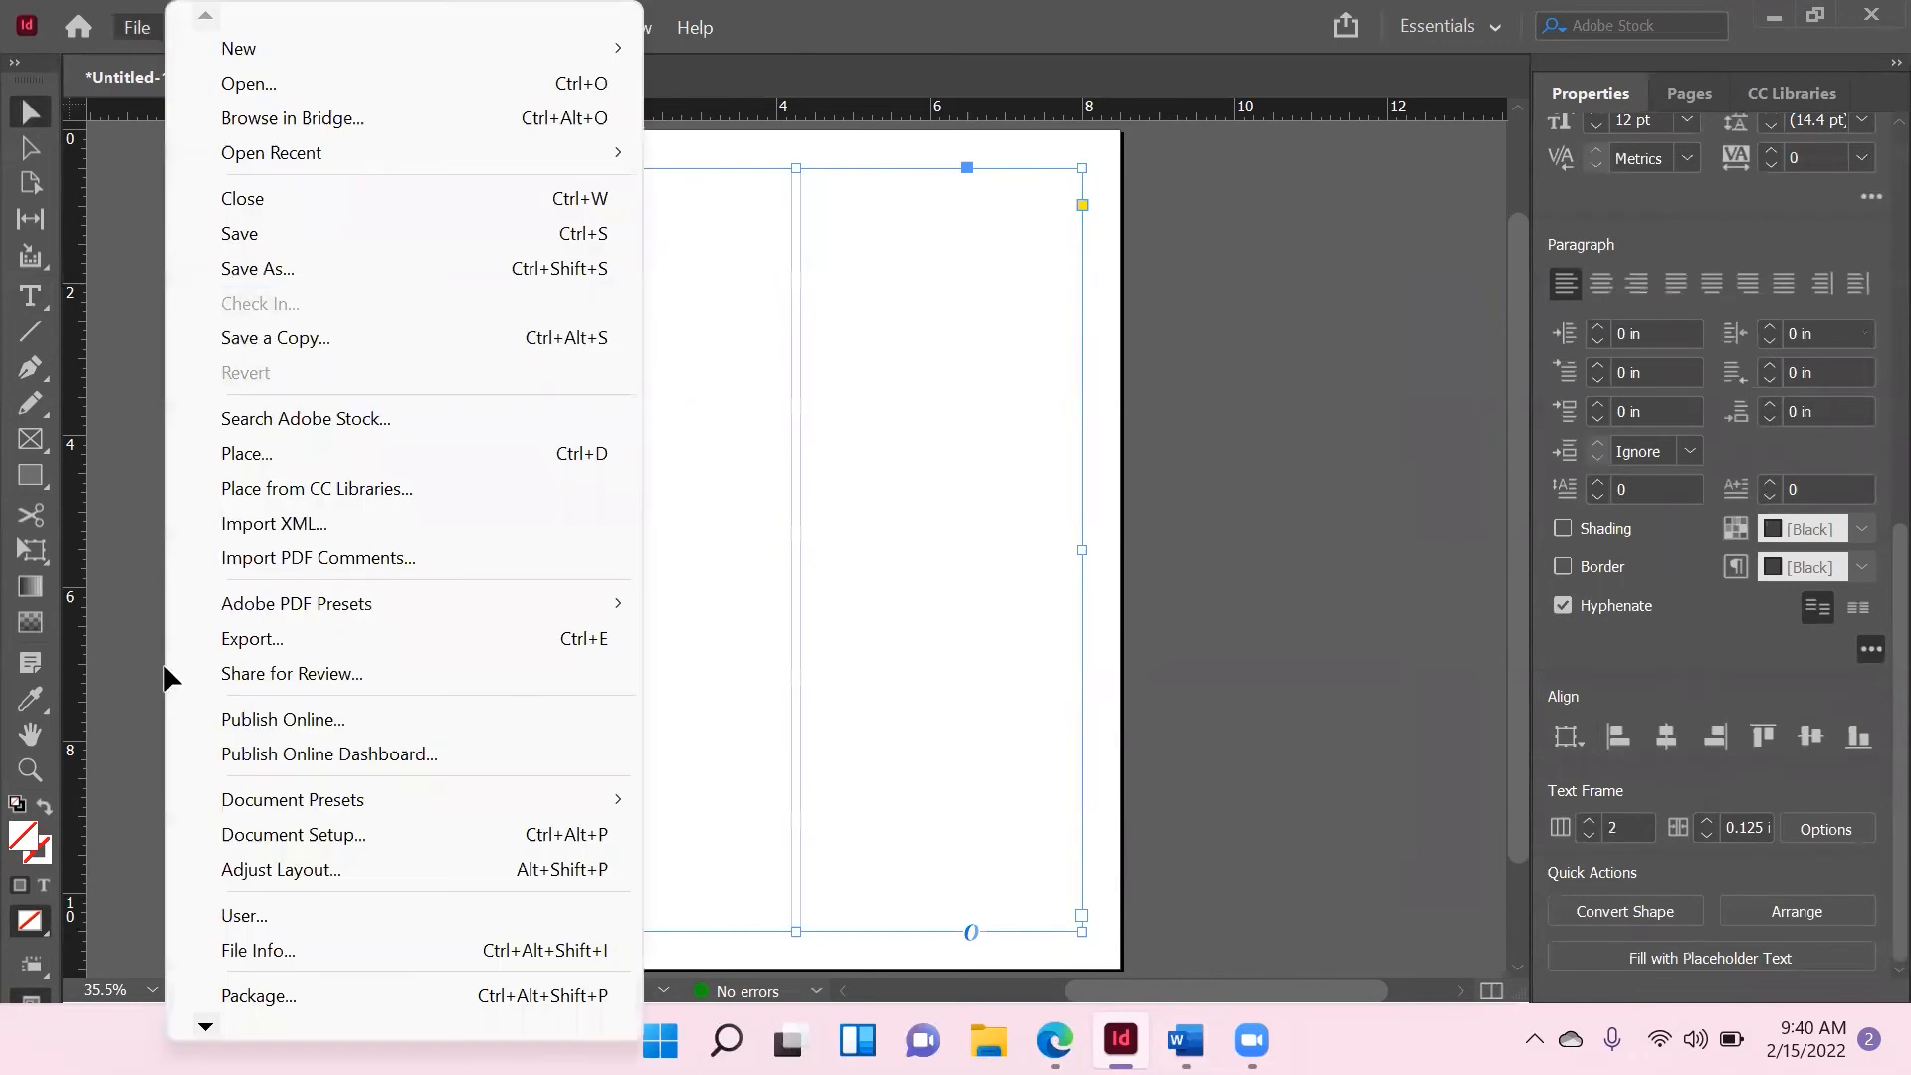
pyautogui.click(328, 453)
pyautogui.scroll(-10, 953, 583)
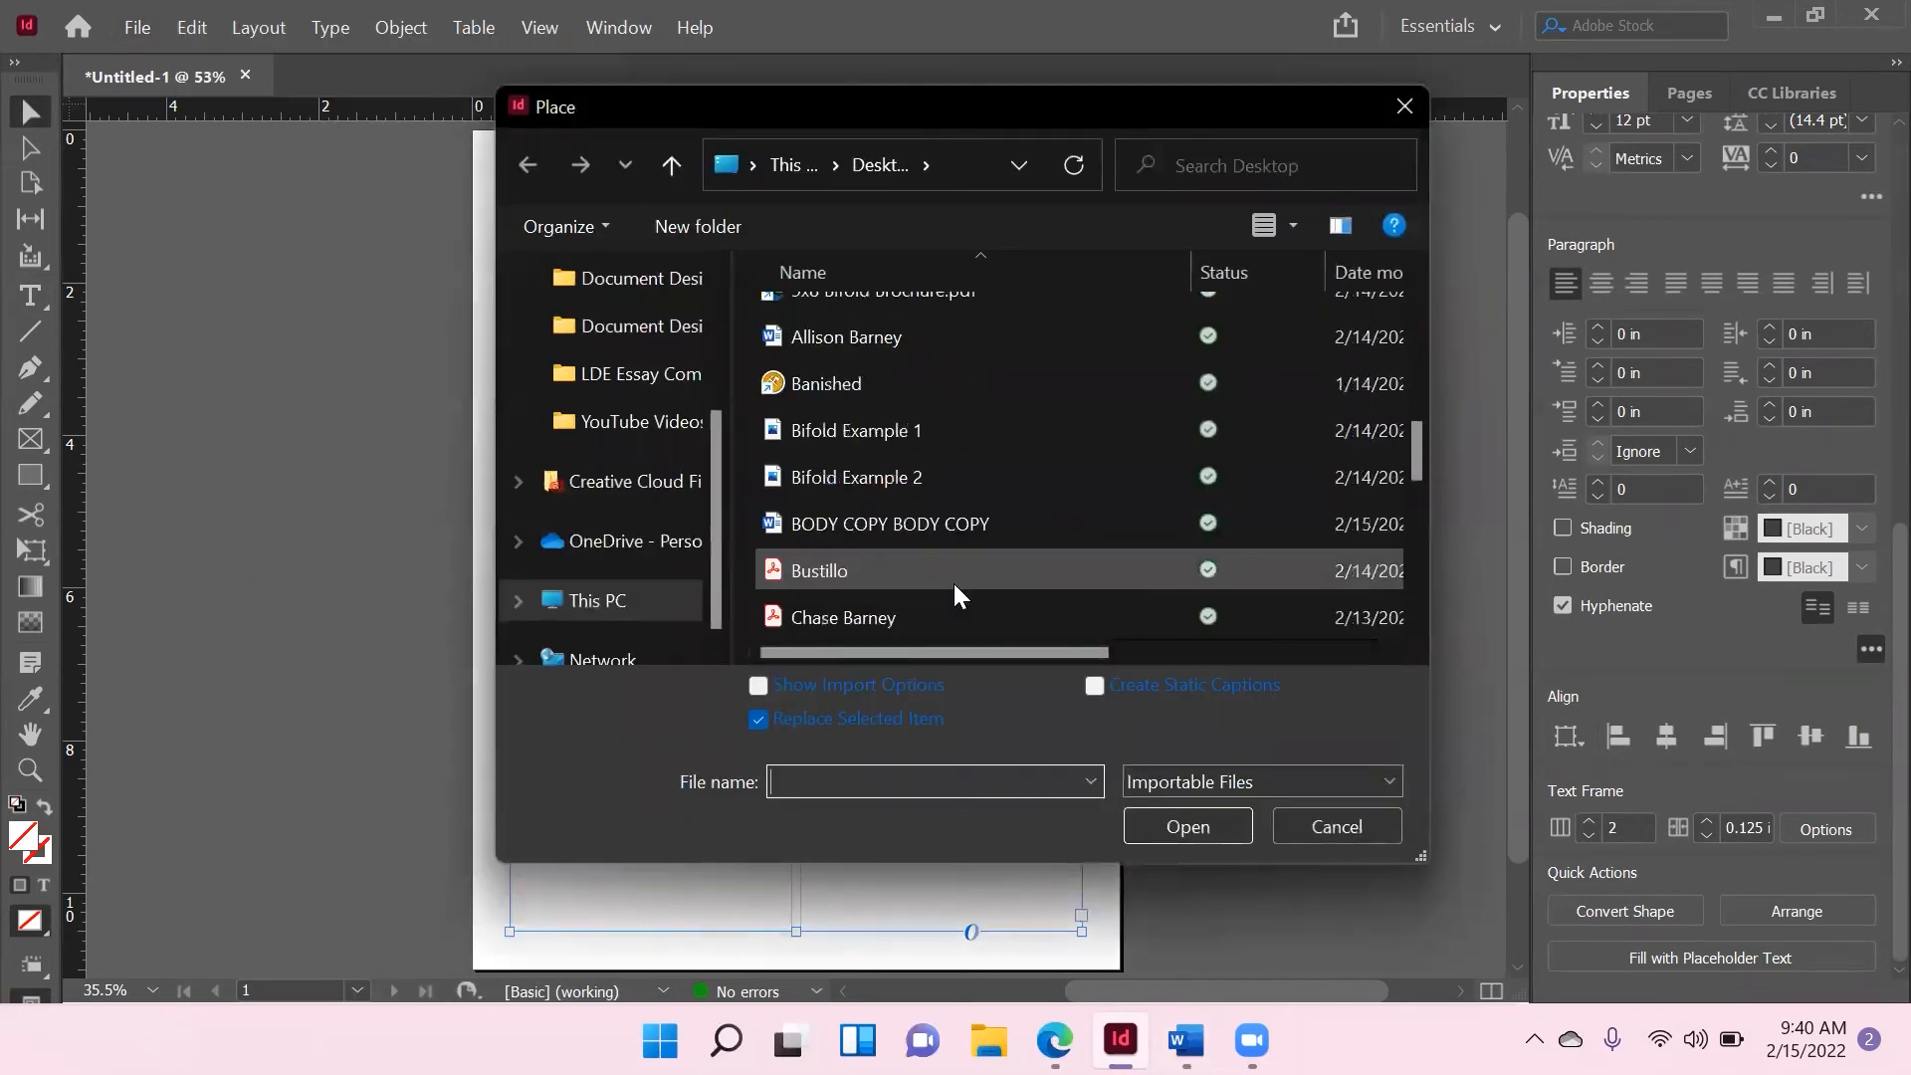
pyautogui.scroll(1, 895, 577)
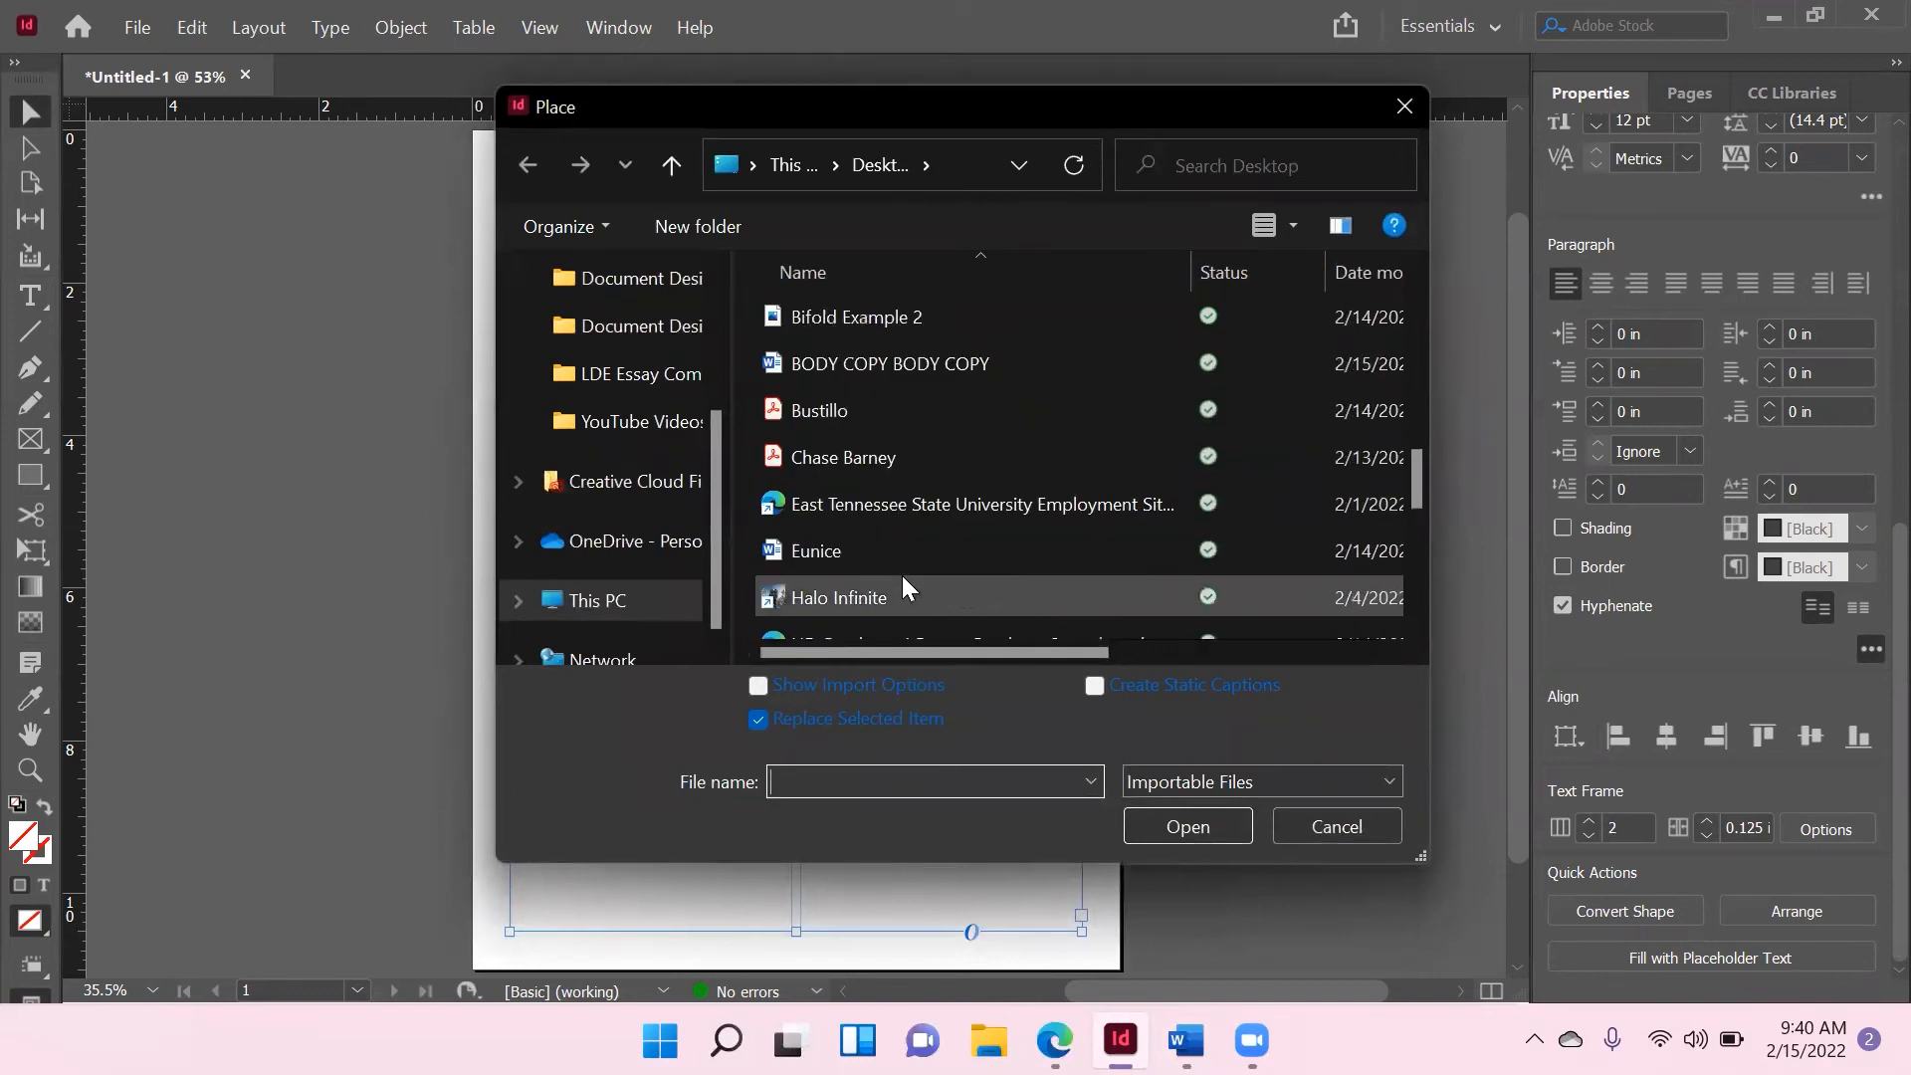
pyautogui.scroll(1, 902, 575)
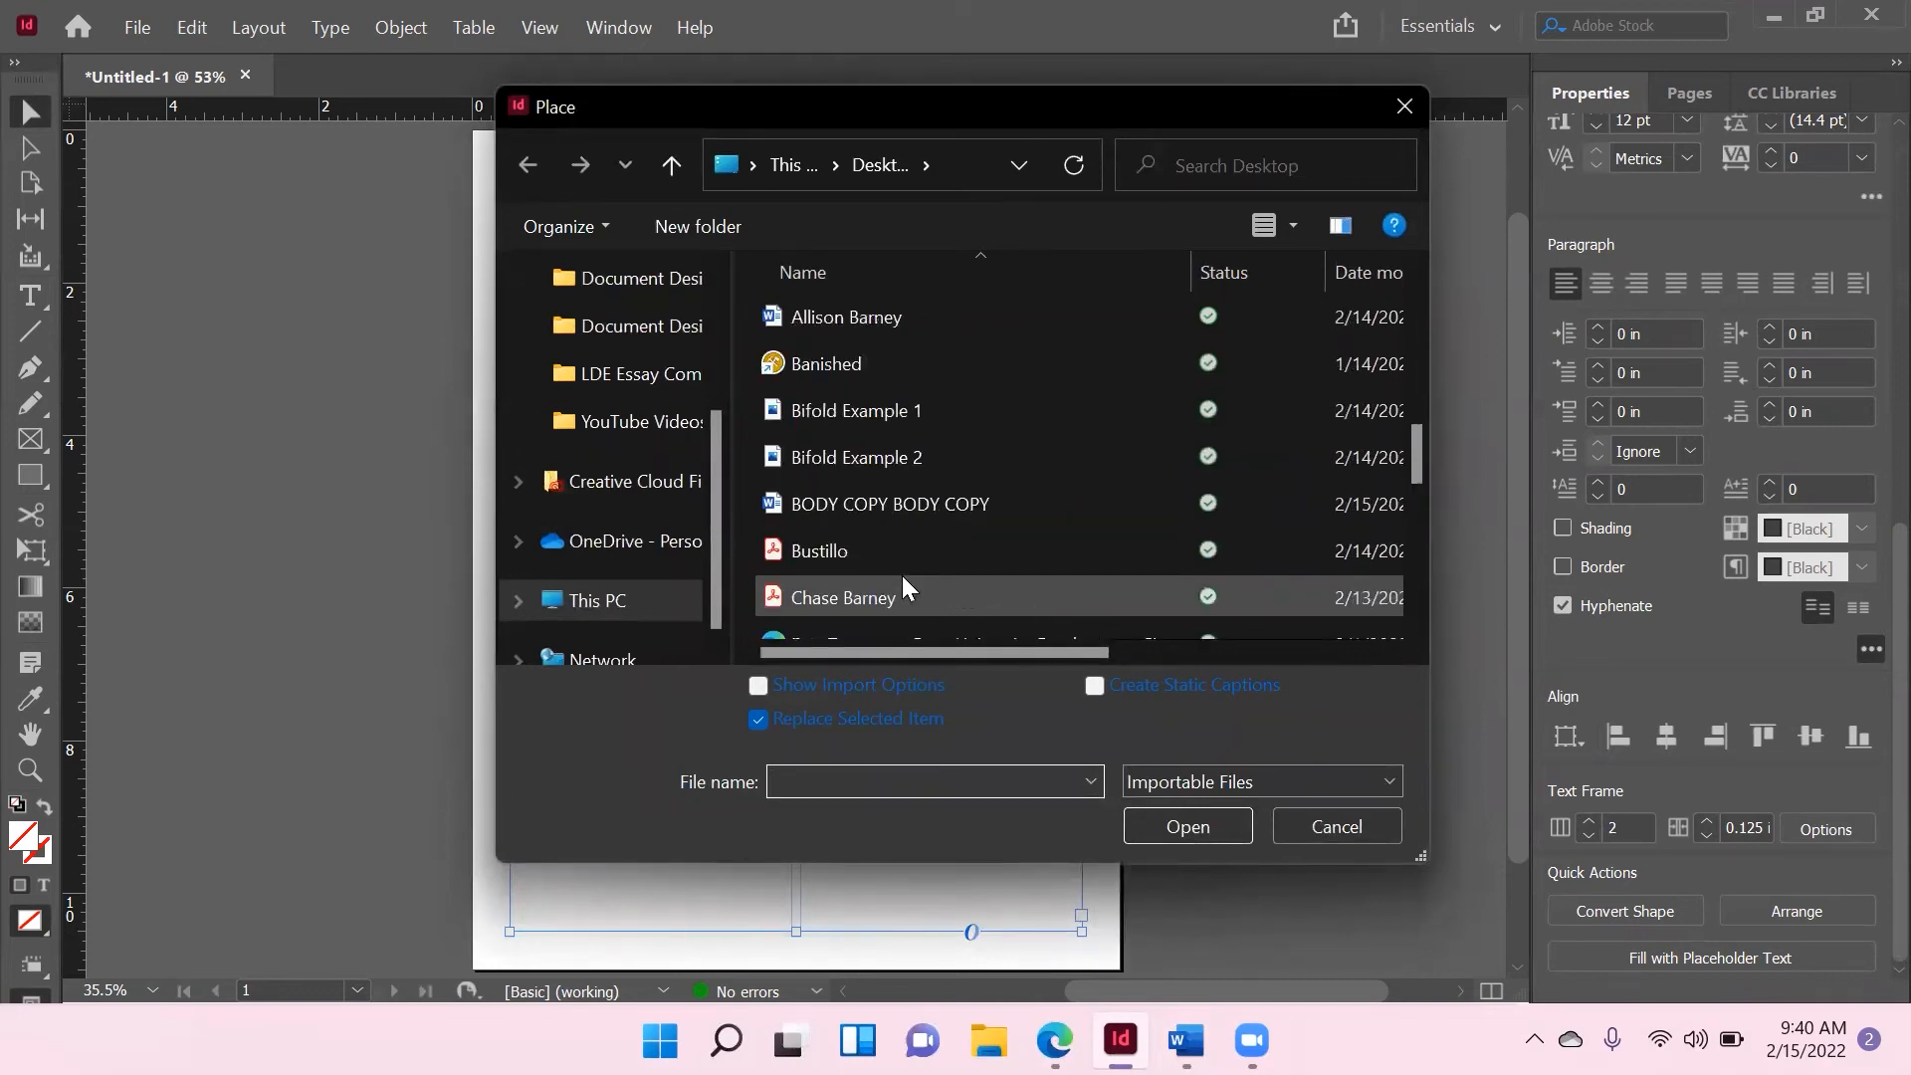
pyautogui.click(888, 508)
pyautogui.click(1168, 826)
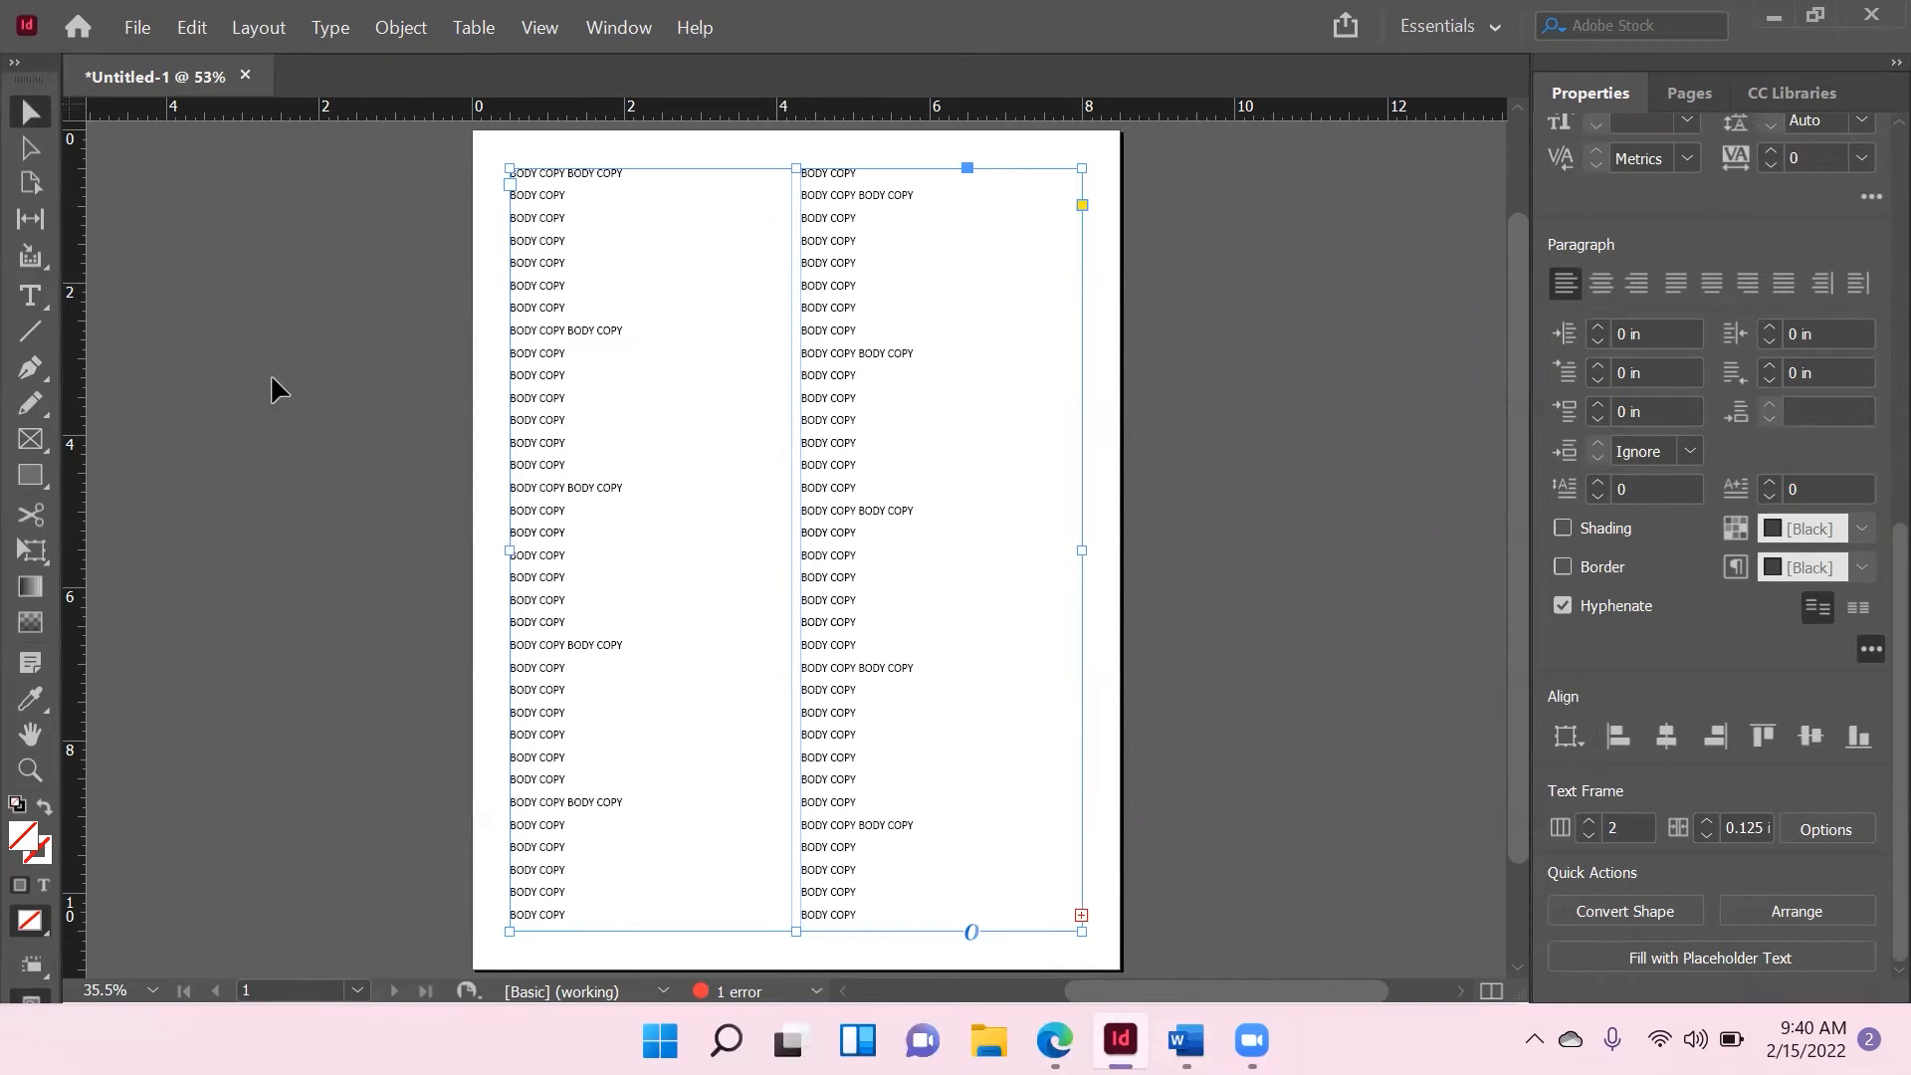
# Show the document's baseline grid and set the zoom level to 75%.
pyautogui.press('super+Down')
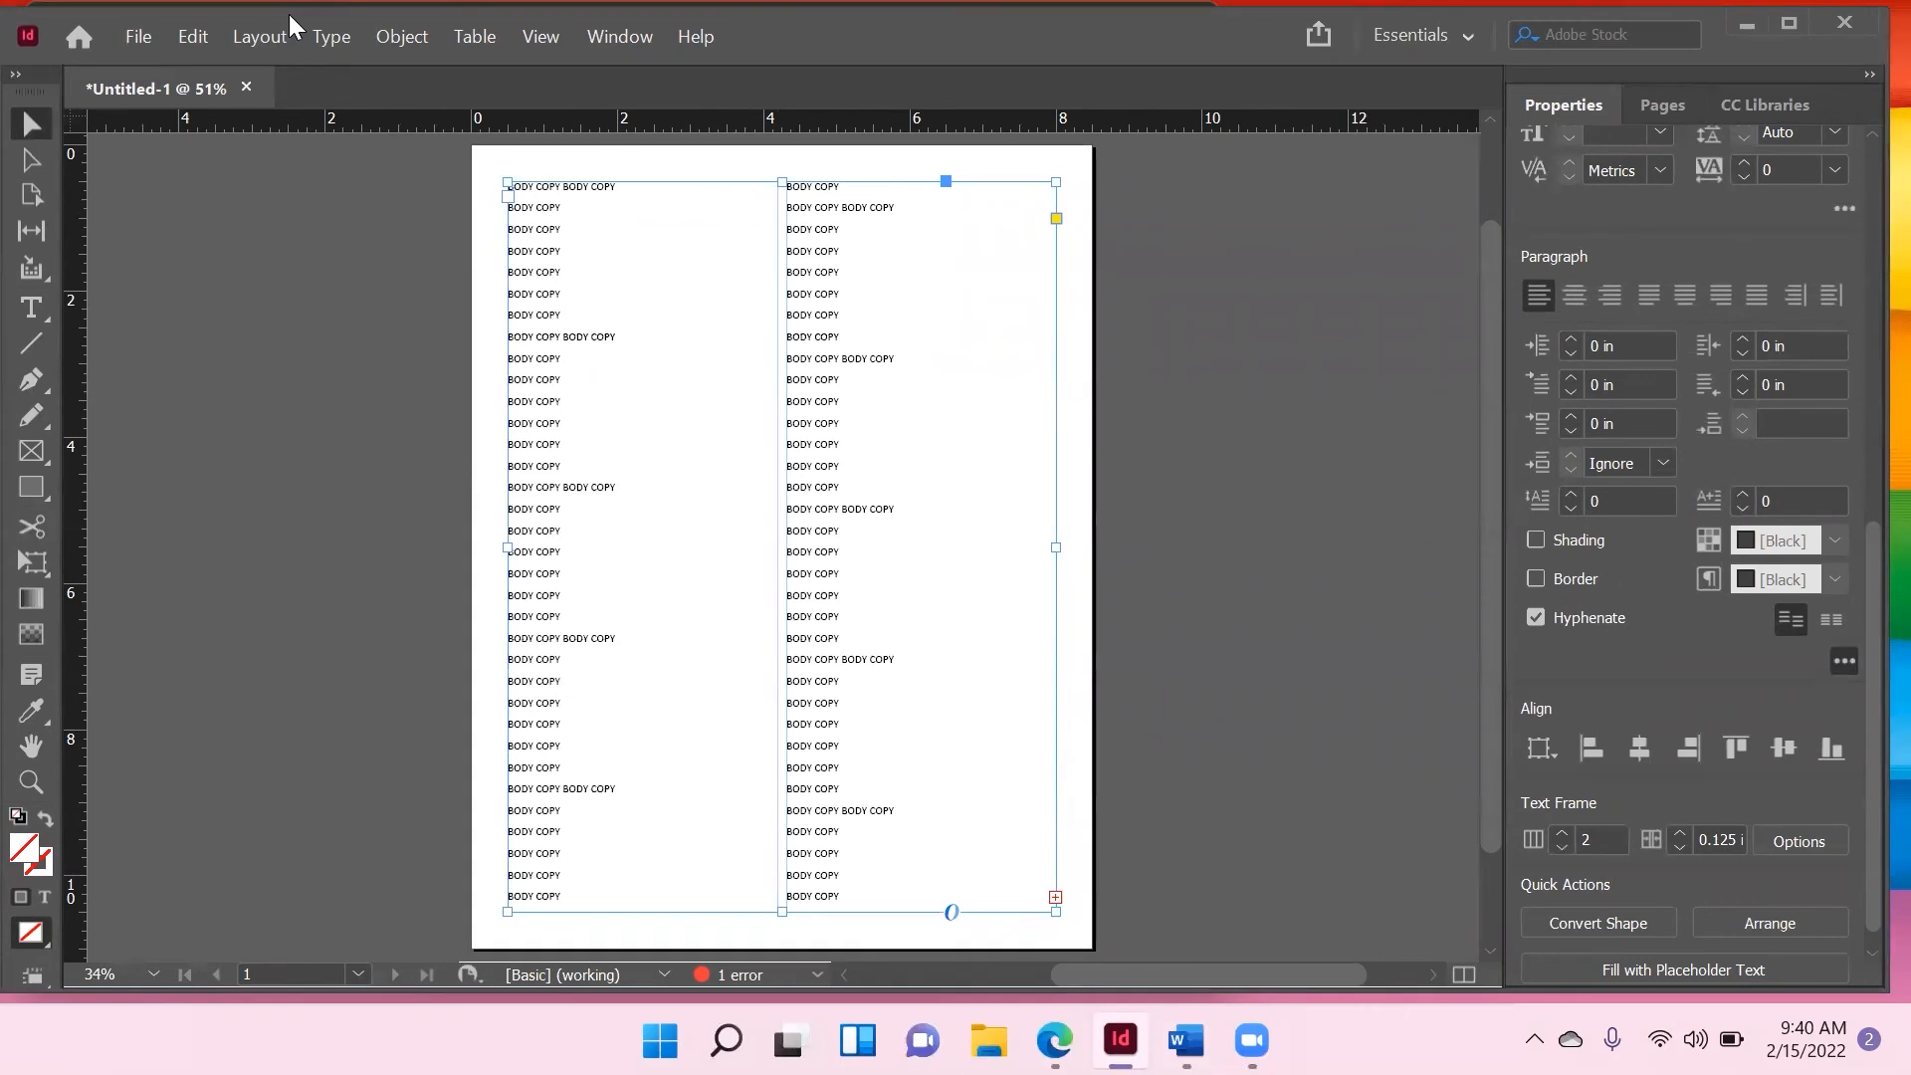
pyautogui.moveTo(289, 14); pyautogui.dragTo(292, 82)
pyautogui.click(543, 103)
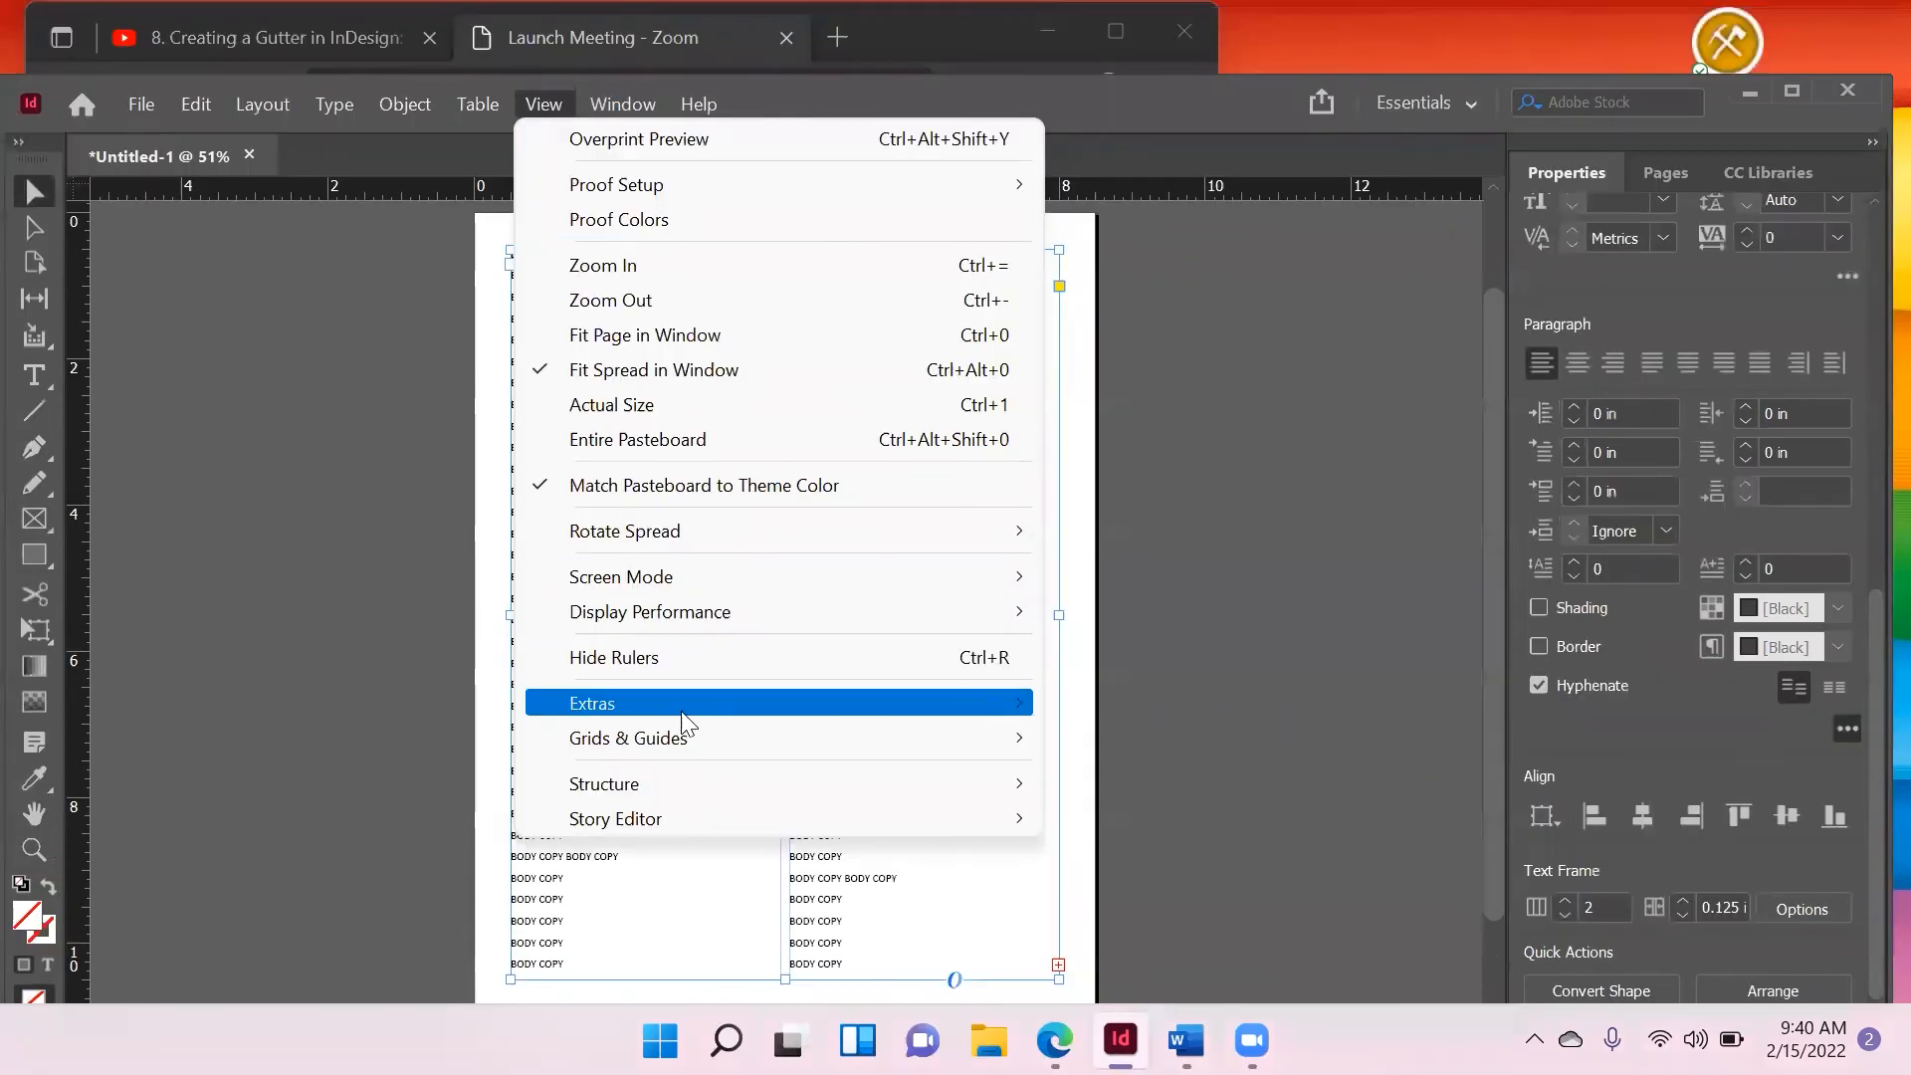
pyautogui.moveTo(874, 742)
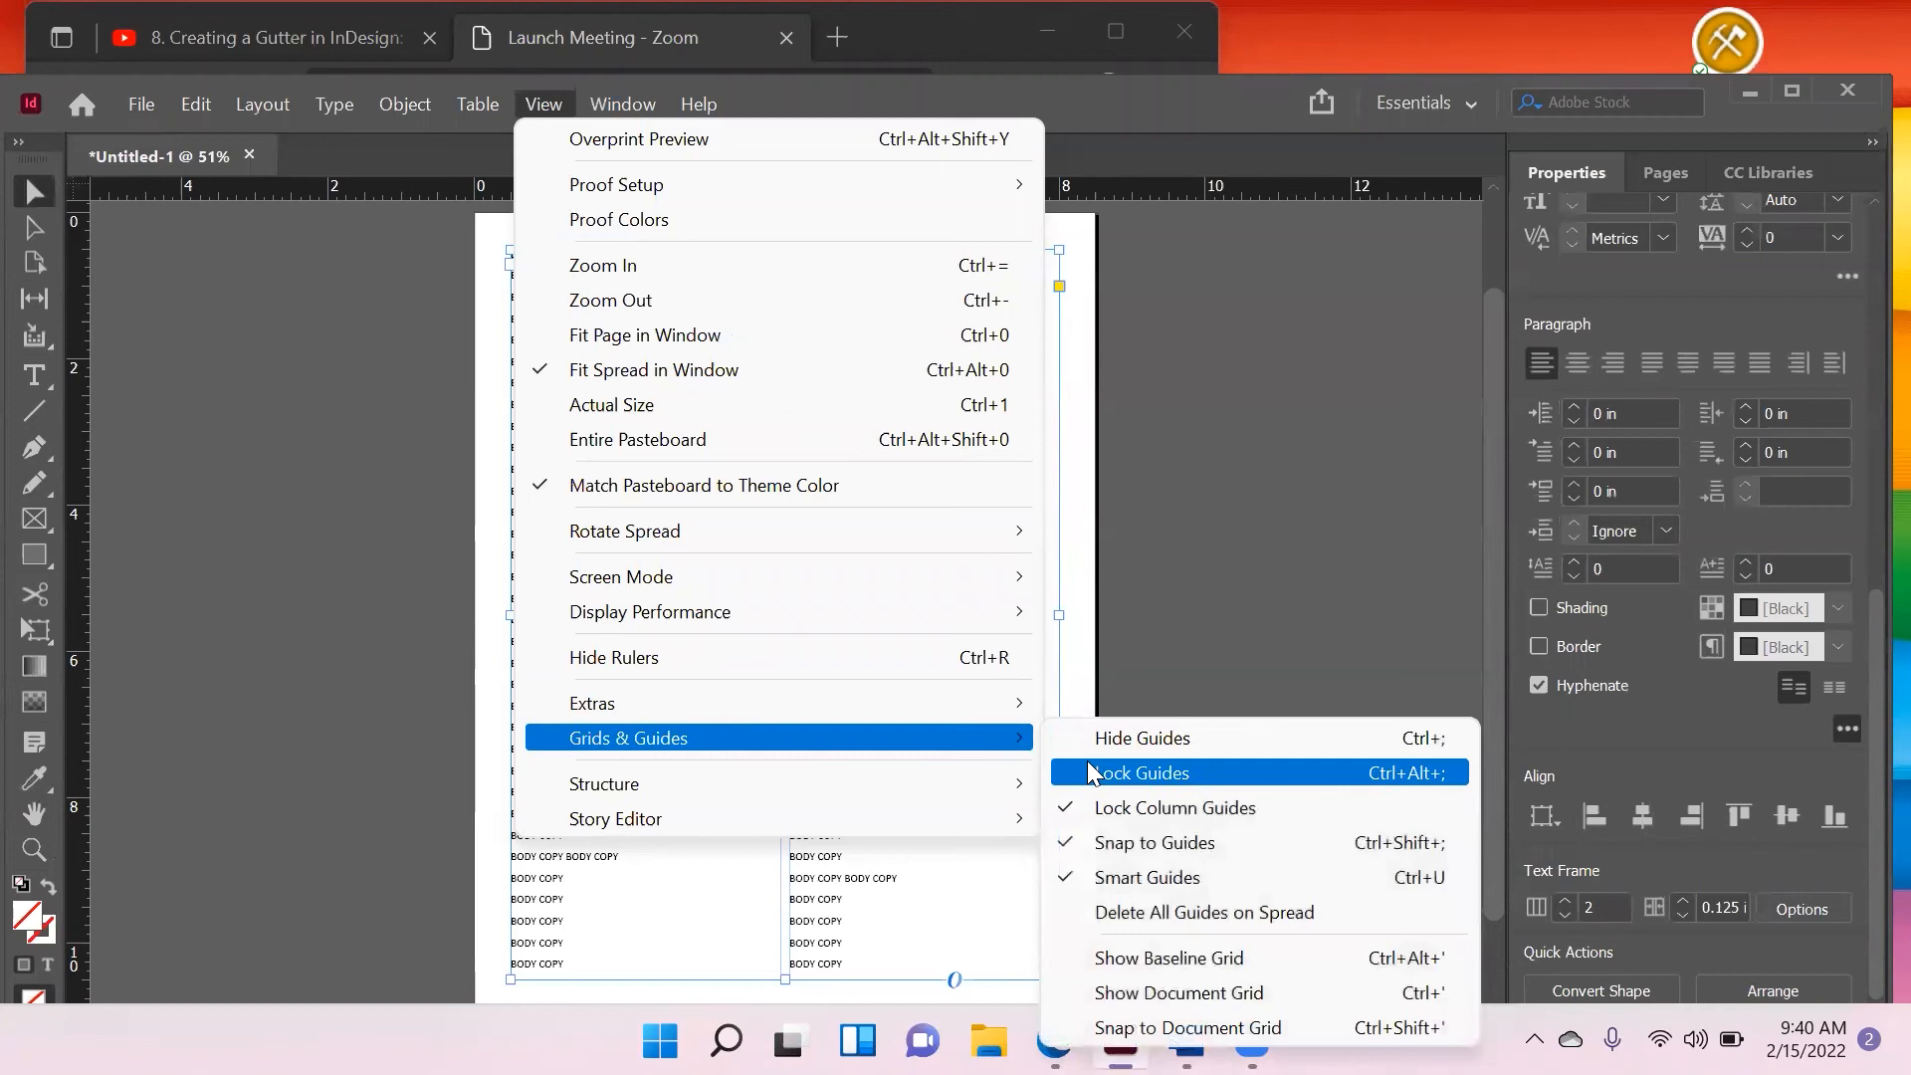
pyautogui.click(1184, 958)
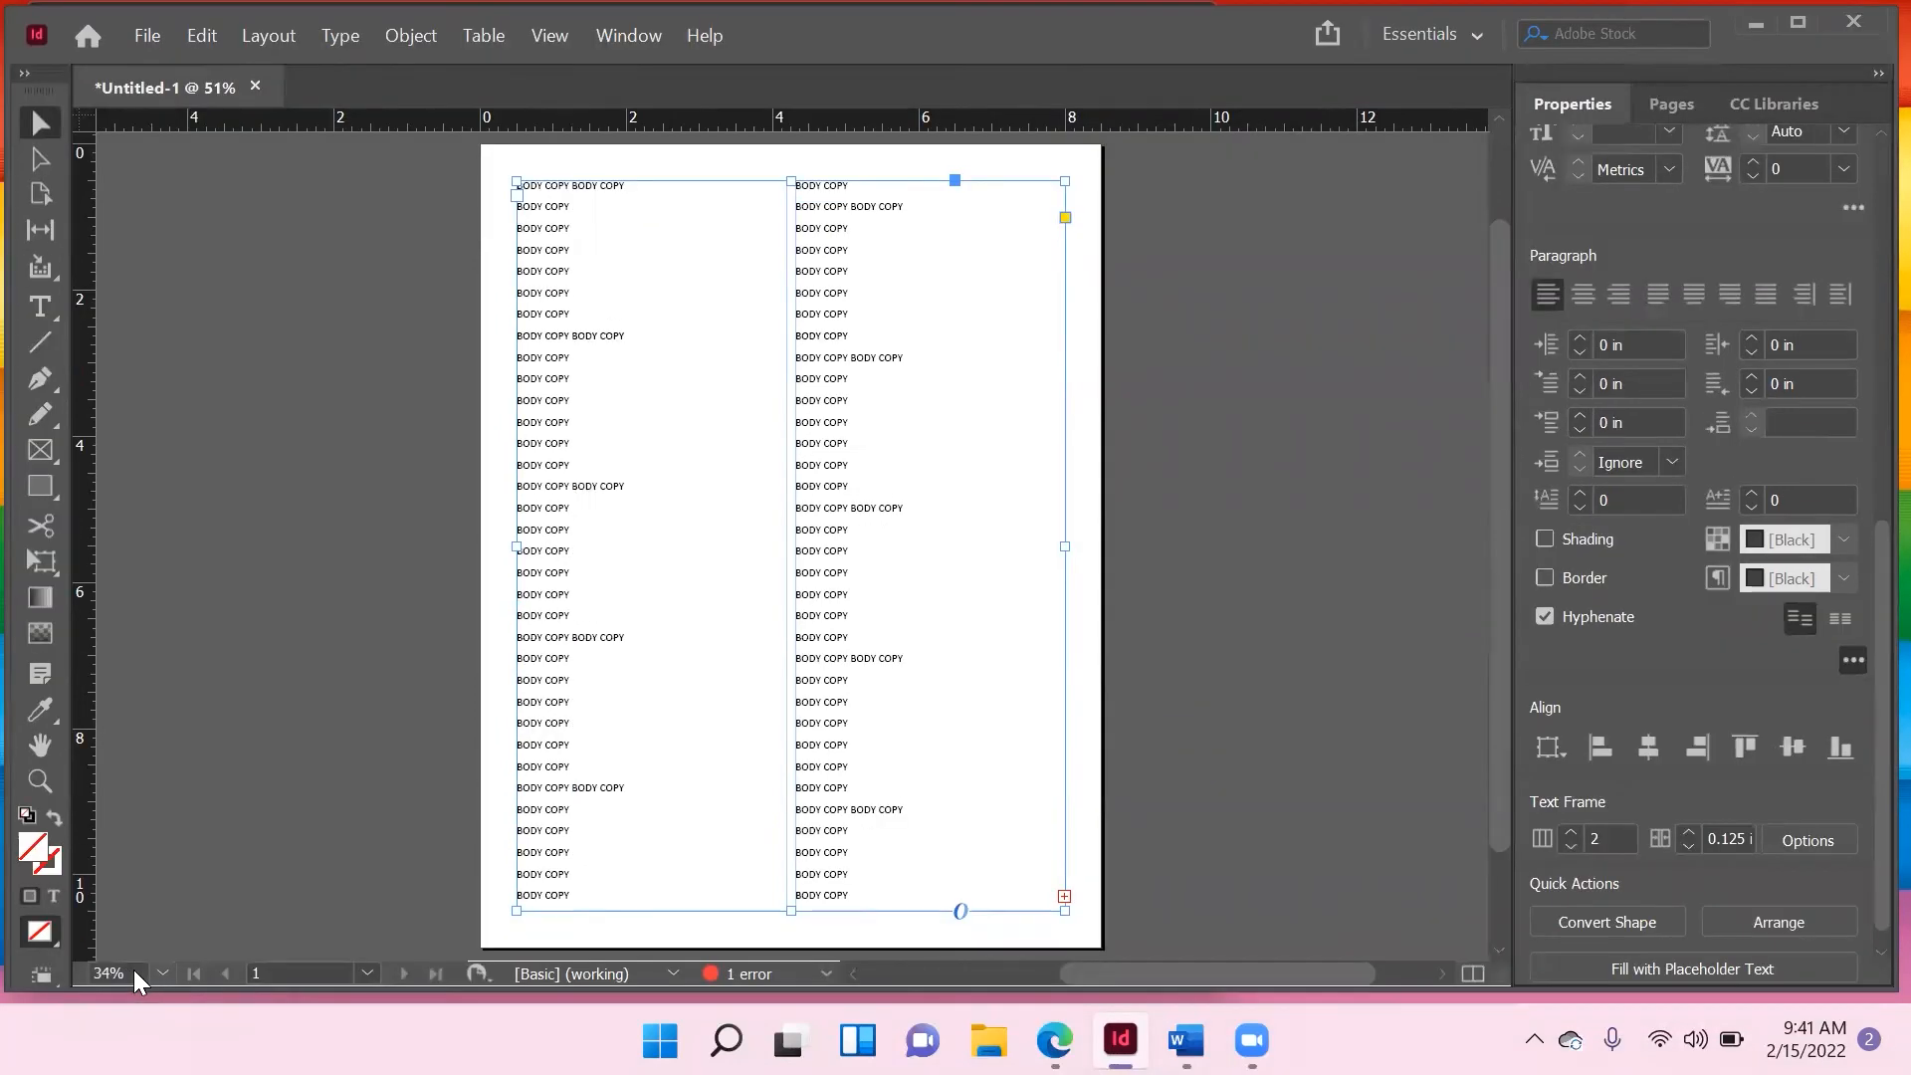
pyautogui.click(130, 967)
pyautogui.press('BackSpace')
pyautogui.press('BackSpace')
pyautogui.write('75')
pyautogui.press('Return')
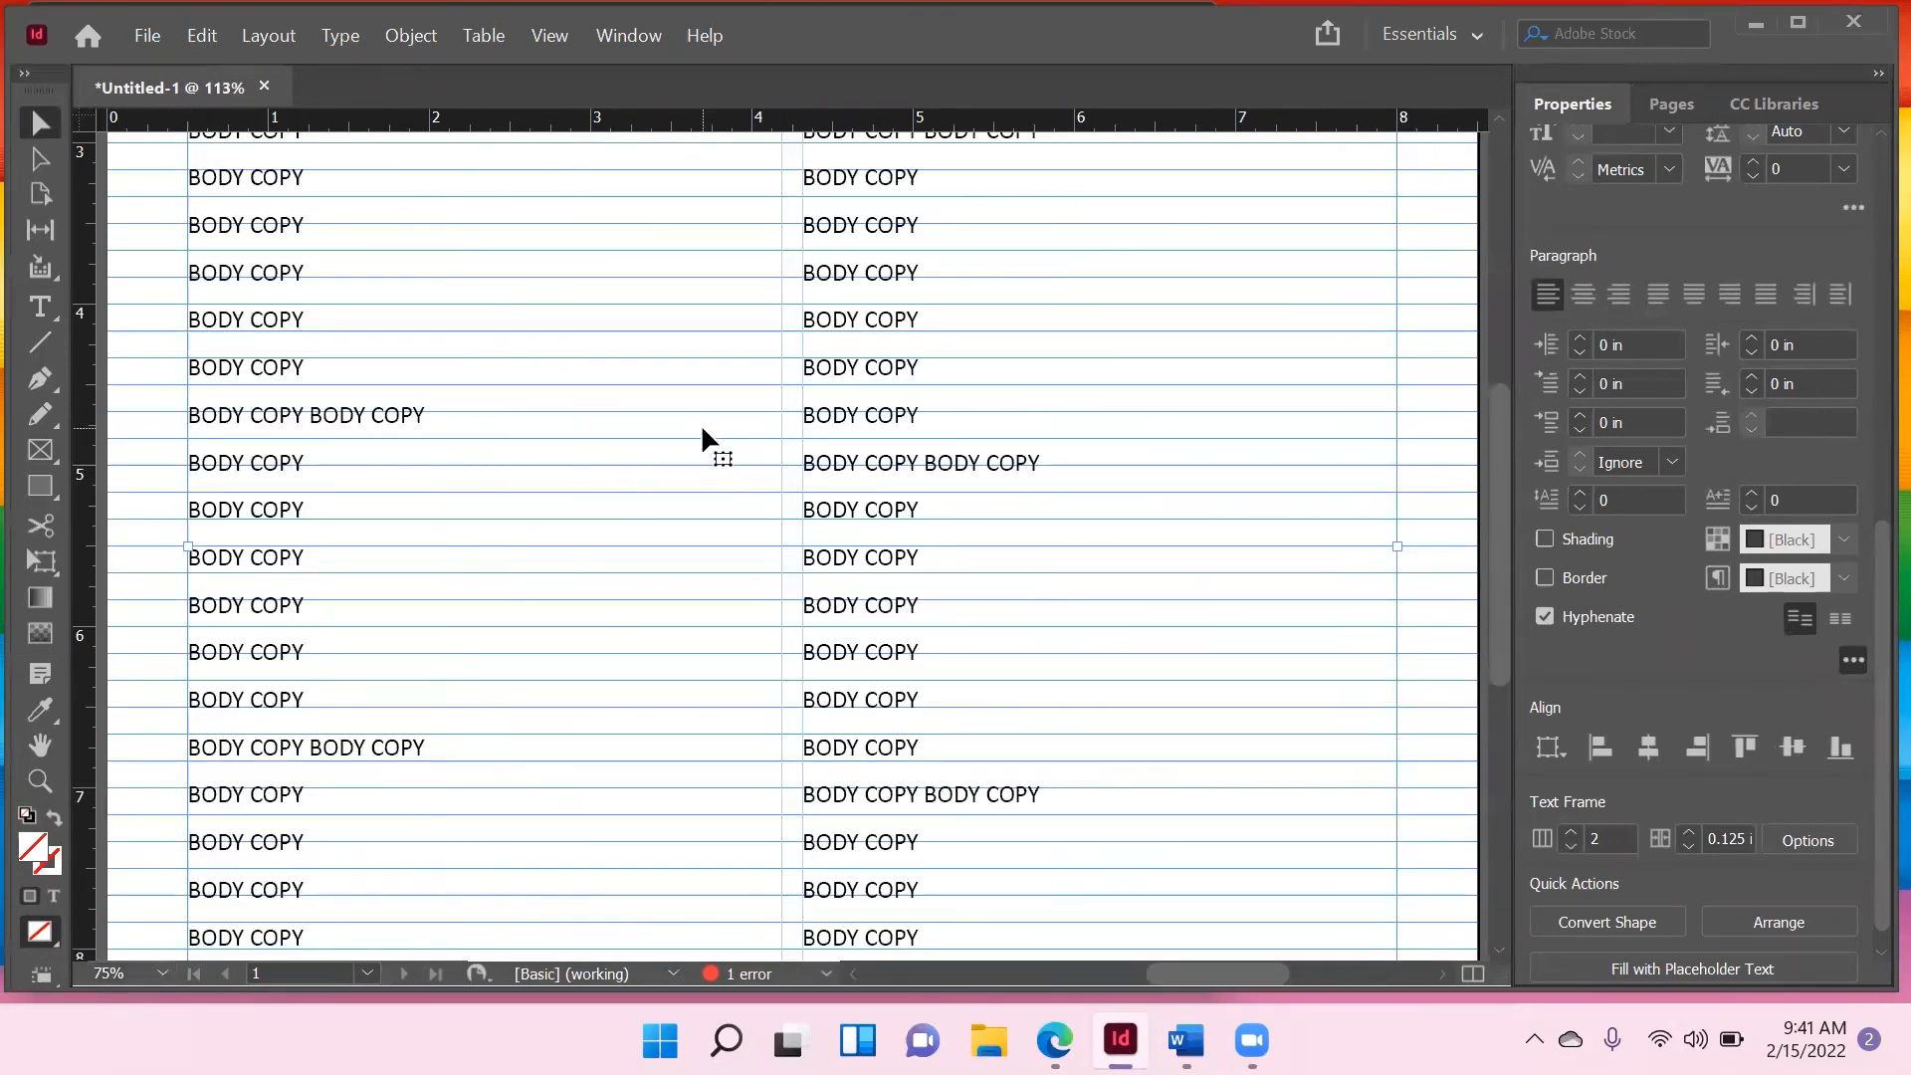
# Align all of the placed body text in both columns to the baseline grid.
pyautogui.scroll(3, 360, 301)
pyautogui.scroll(3, 360, 302)
pyautogui.scroll(-2, 368, 299)
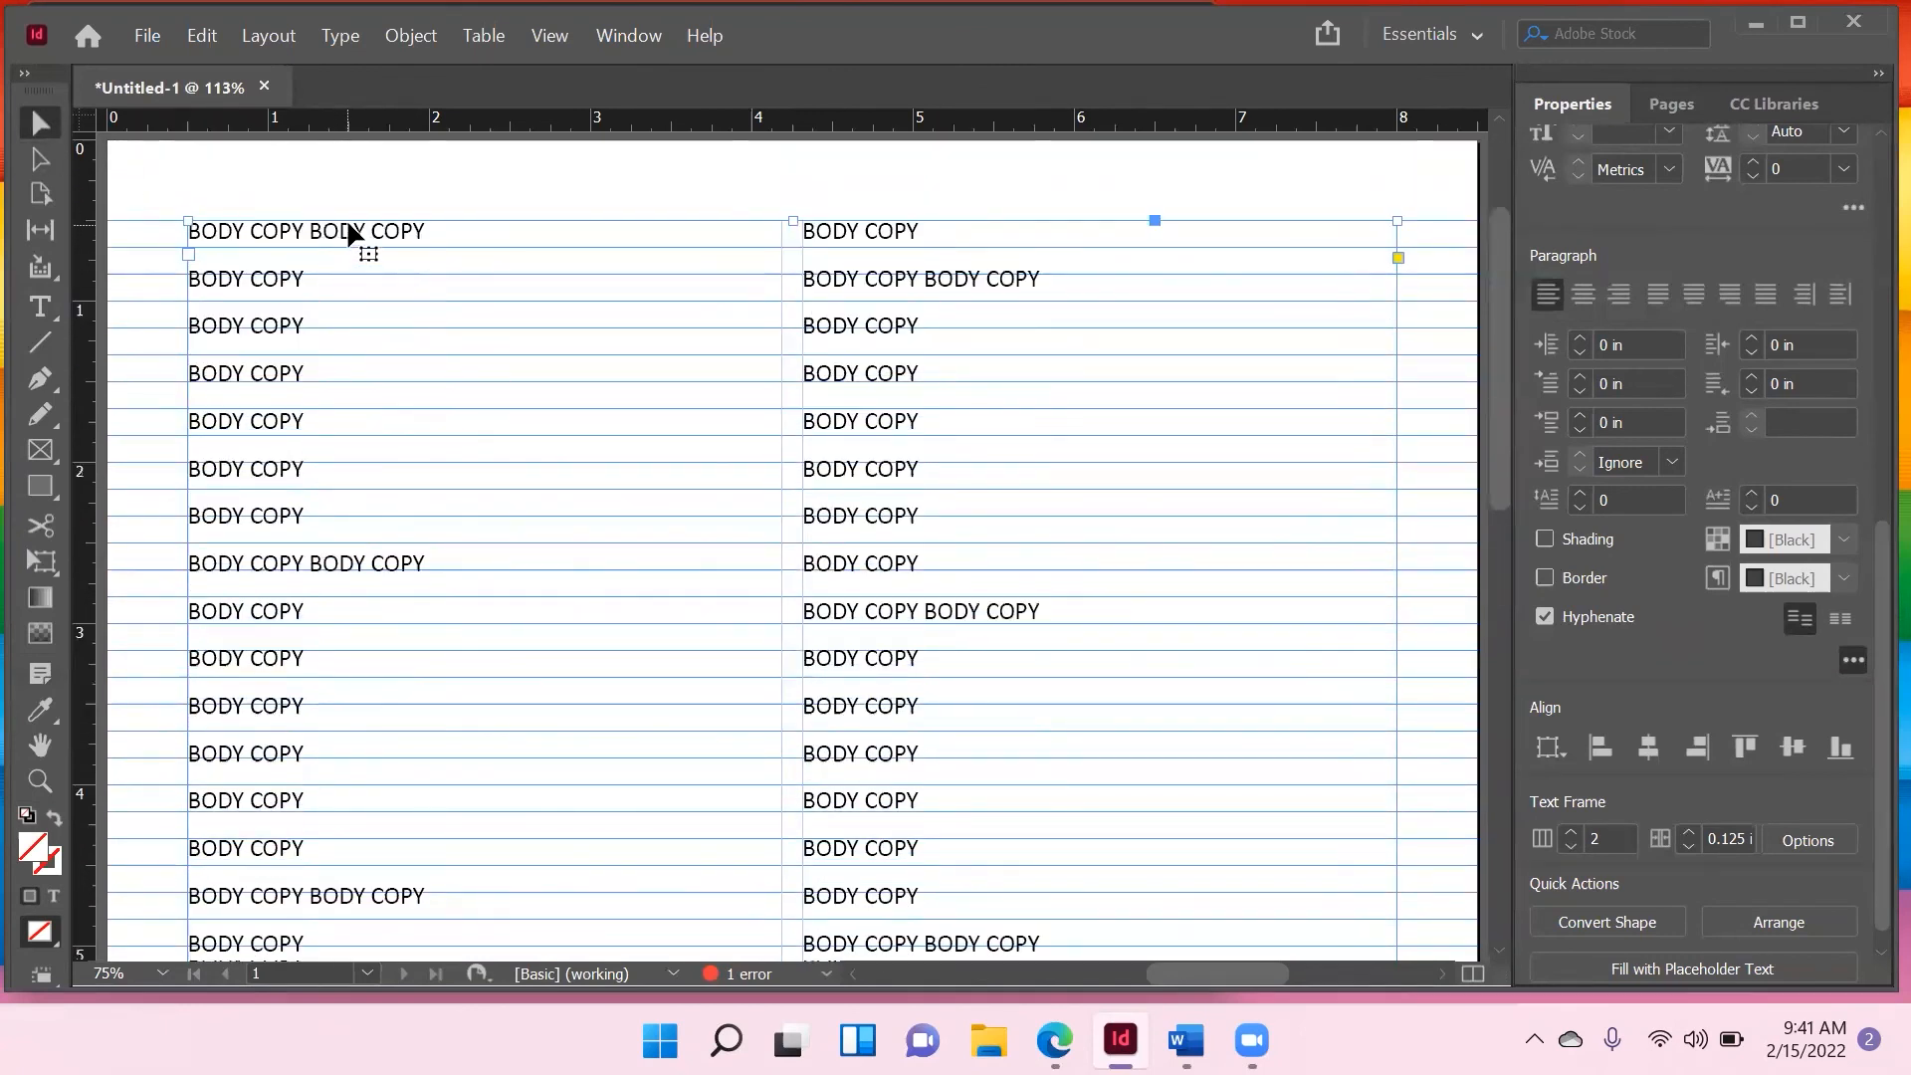
pyautogui.doubleClick(412, 246)
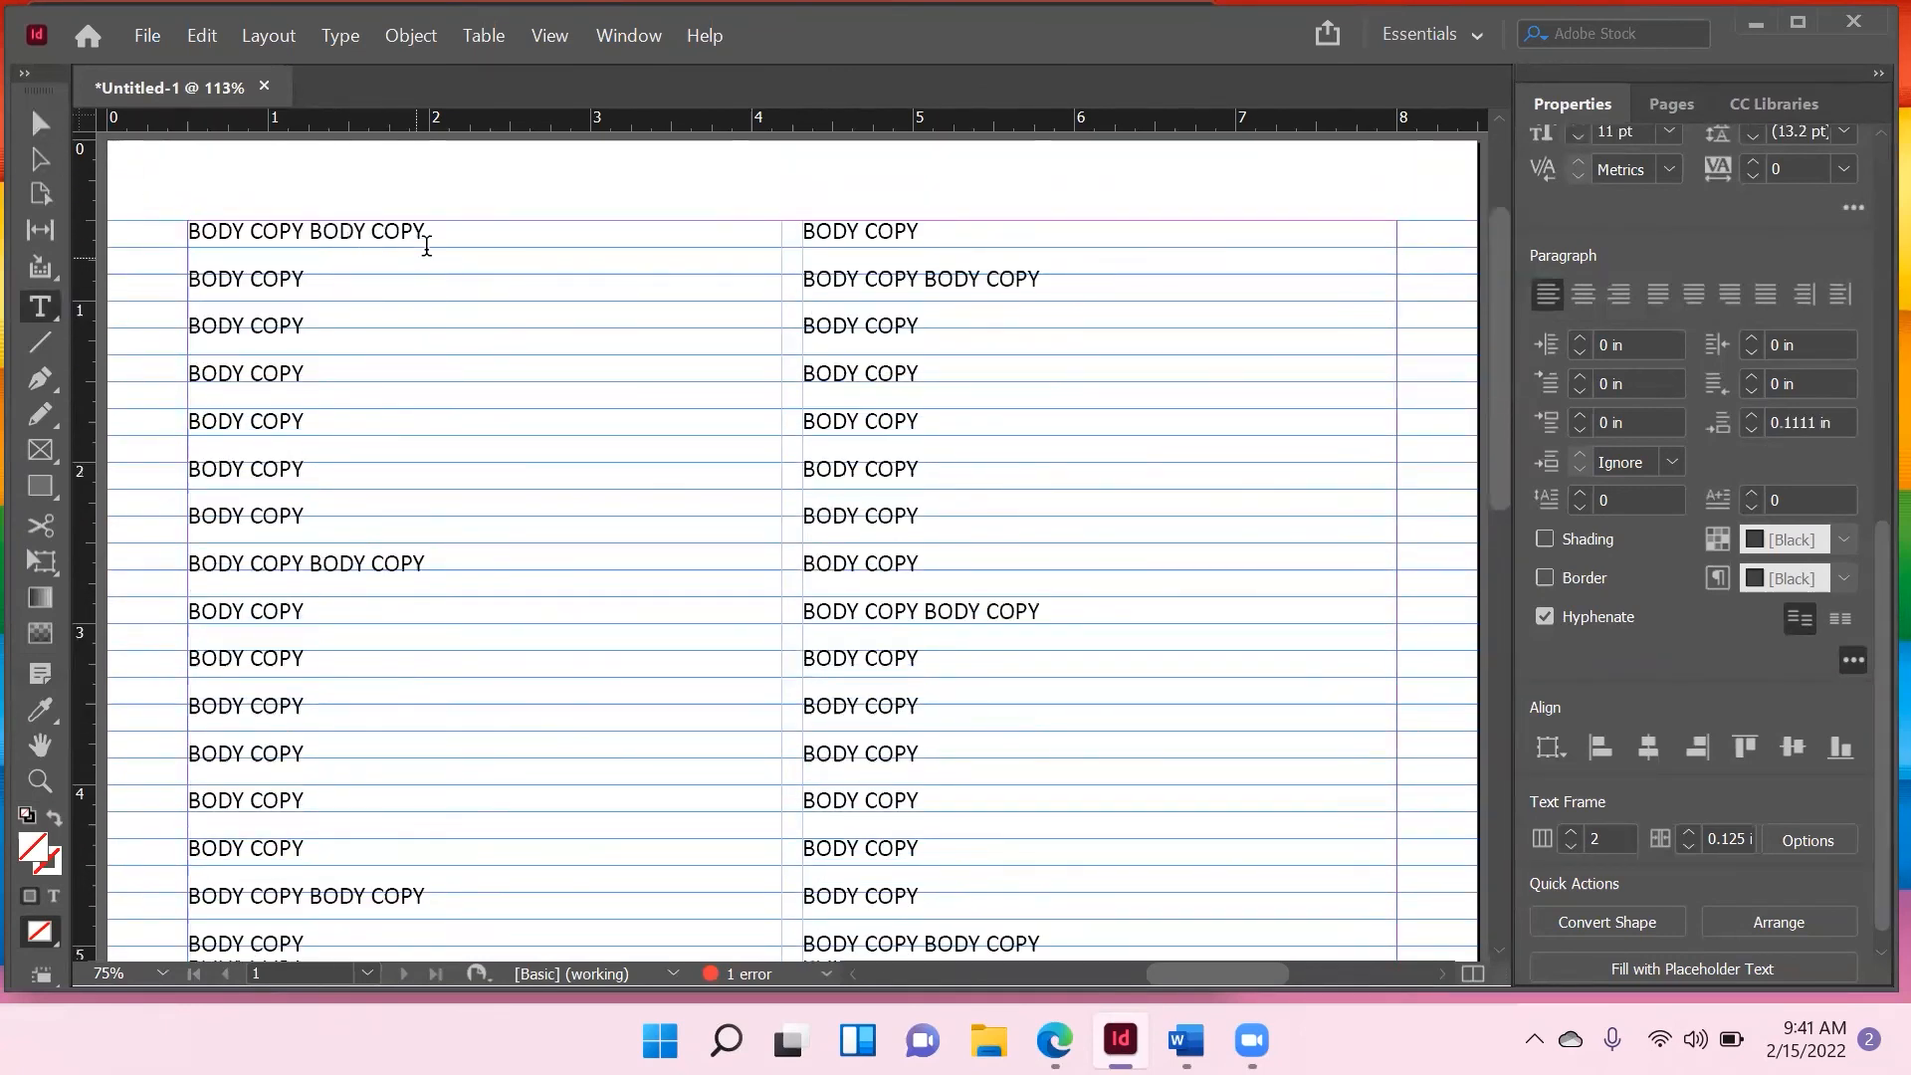
pyautogui.hotkey('ctrl', 'a')
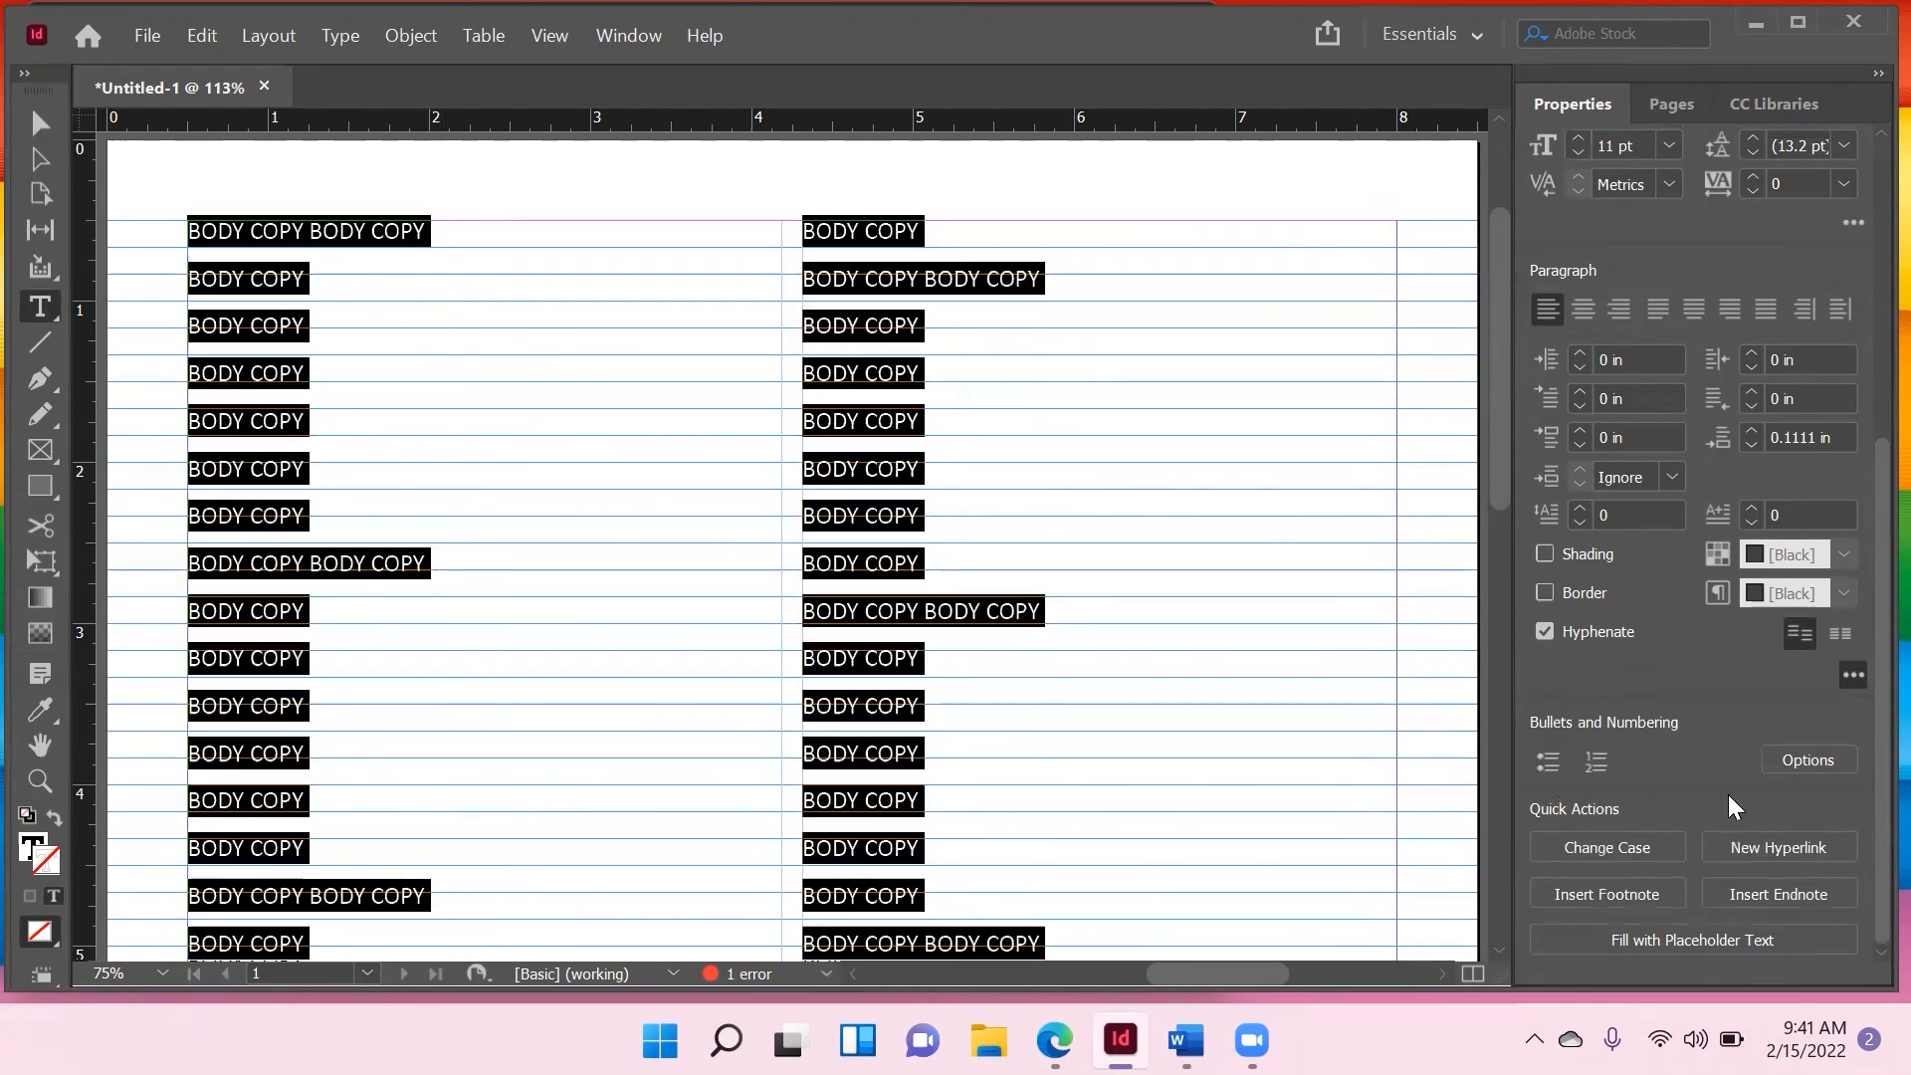
pyautogui.click(1844, 642)
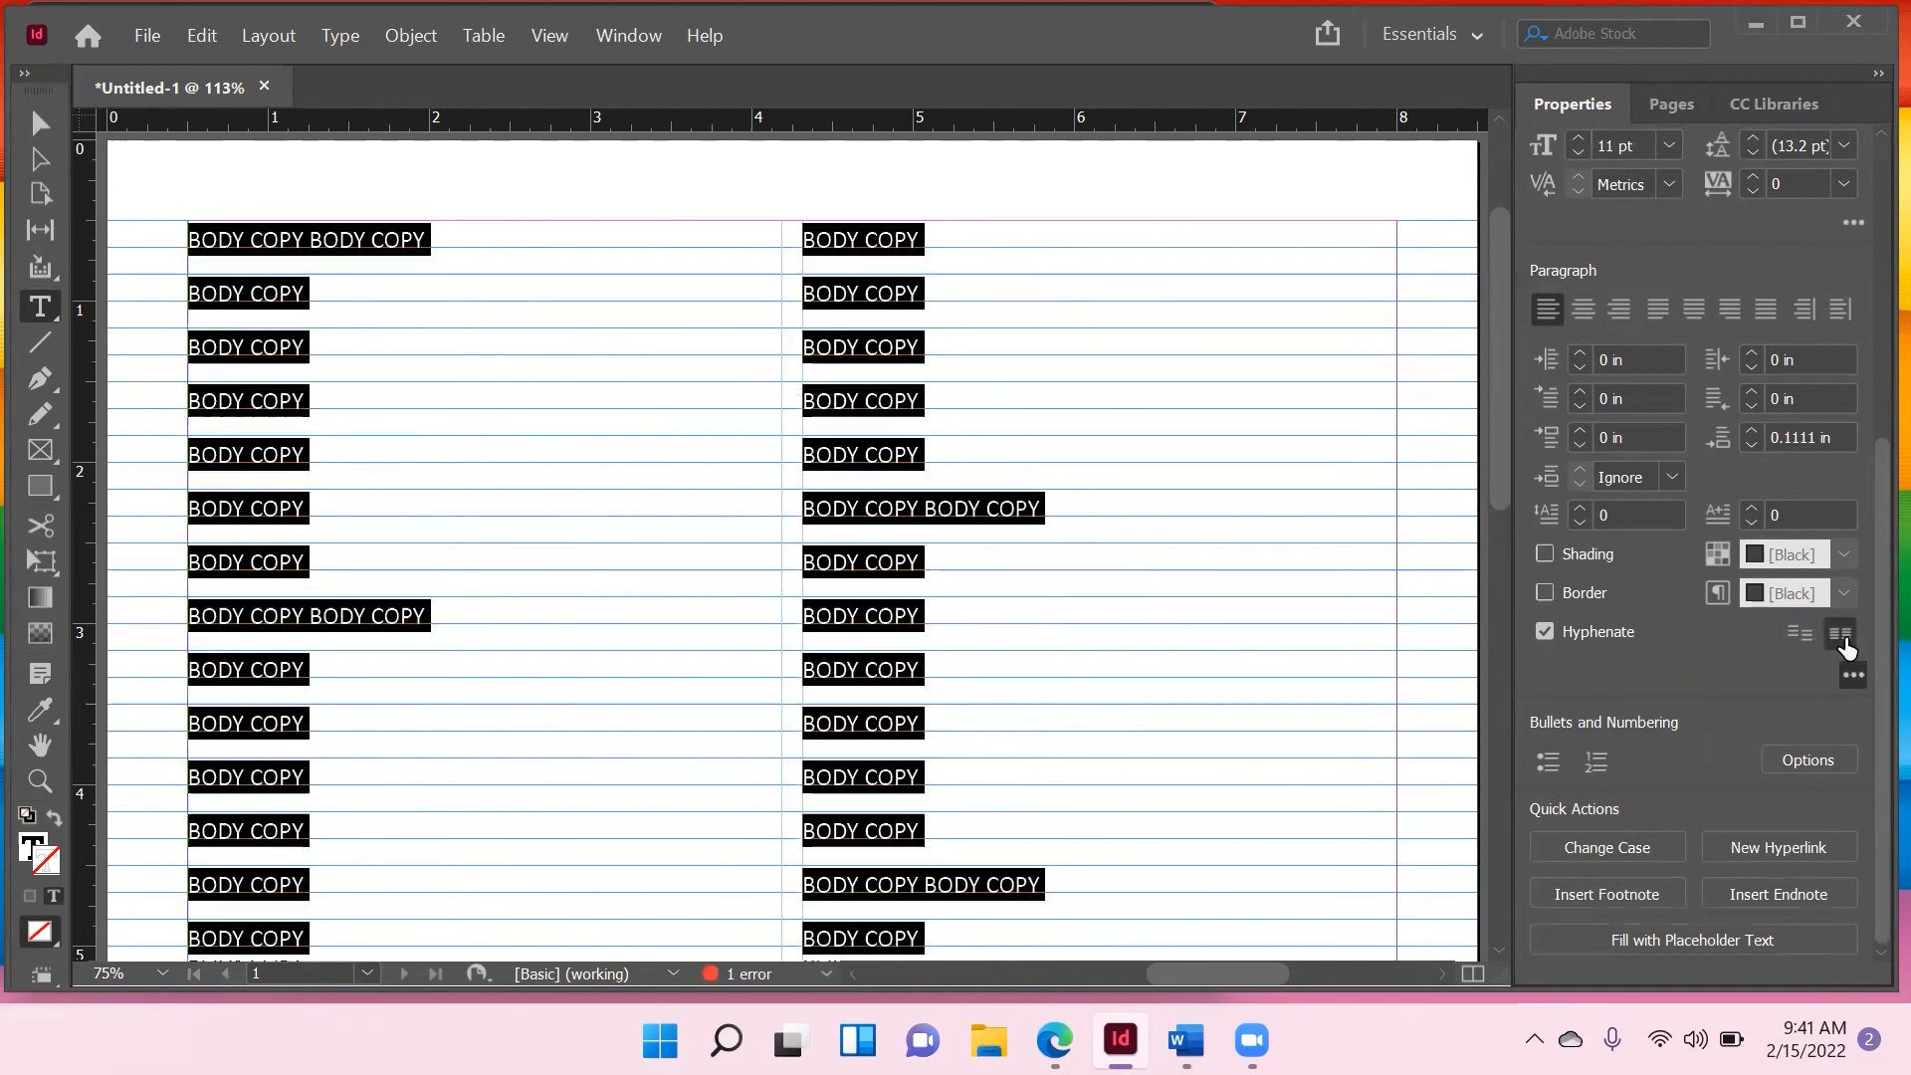
pyautogui.scroll(-5, 685, 597)
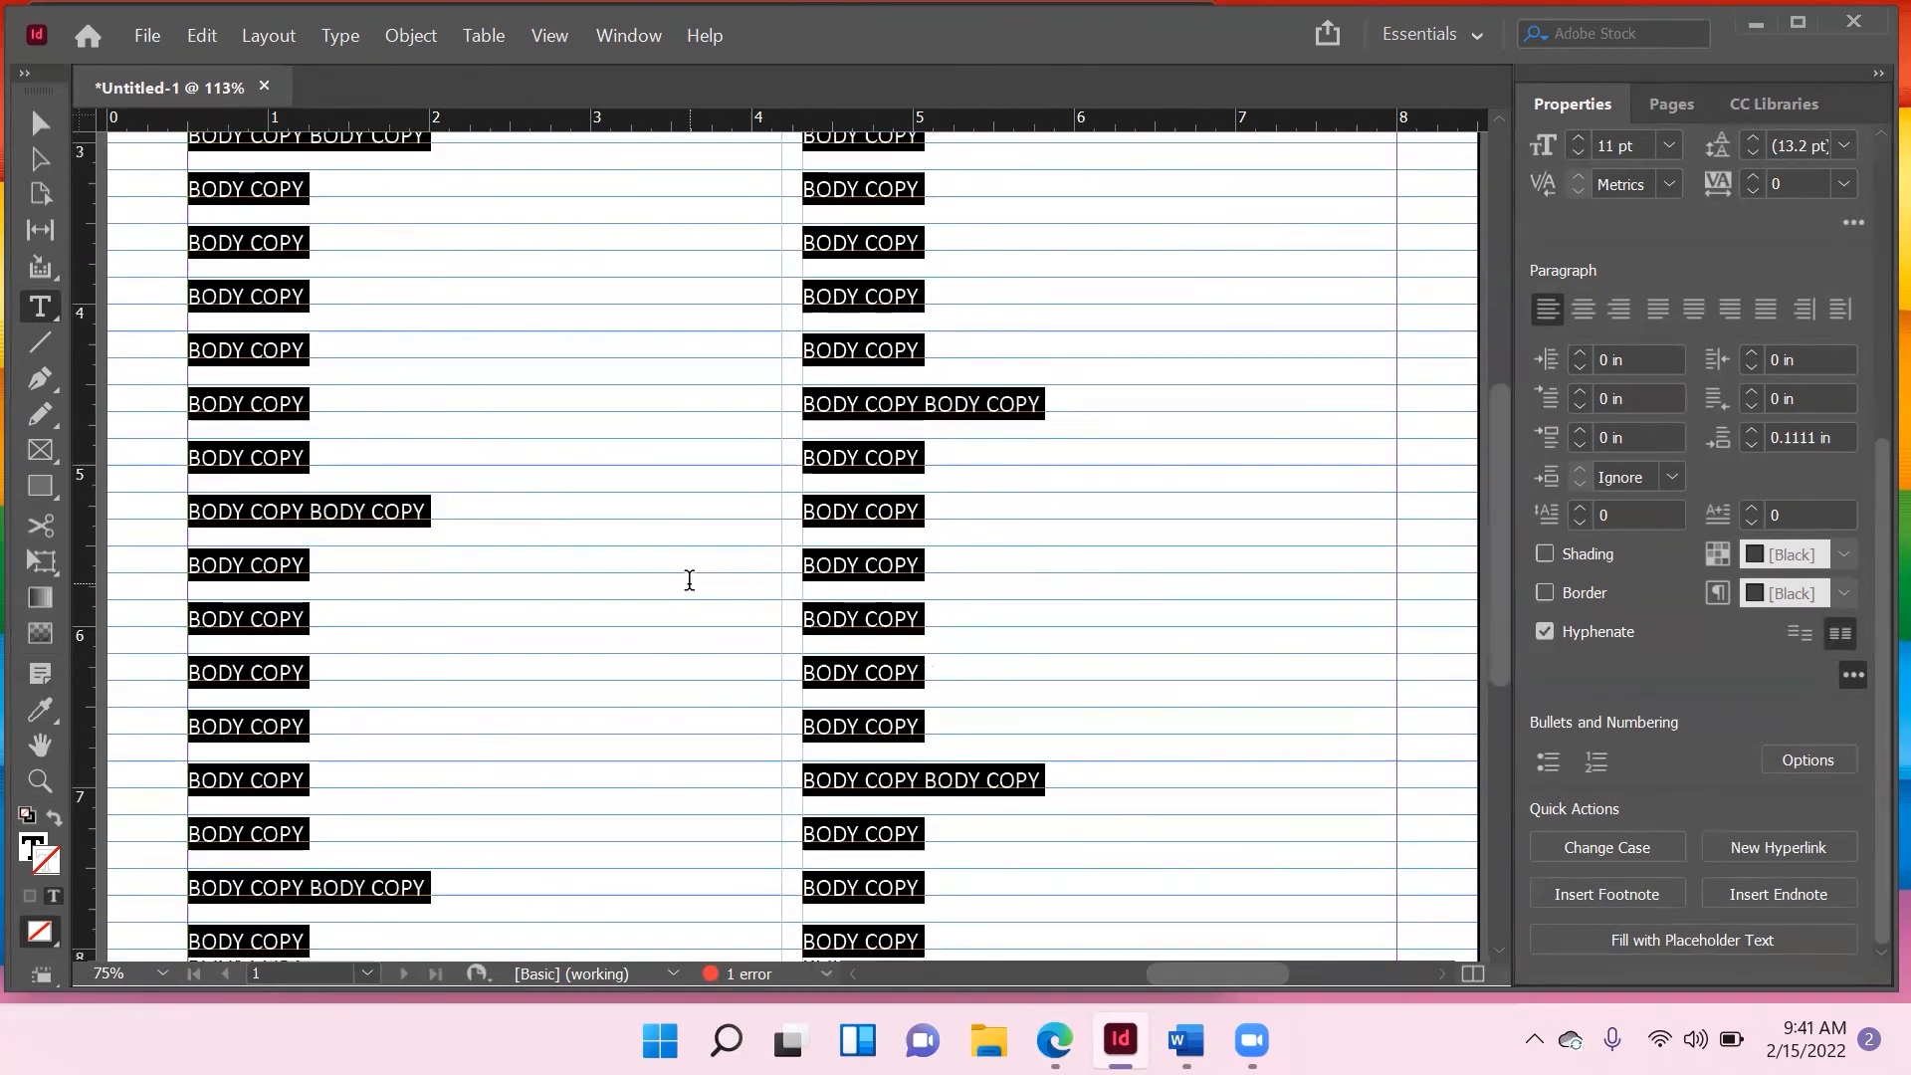
pyautogui.scroll(-4, 688, 580)
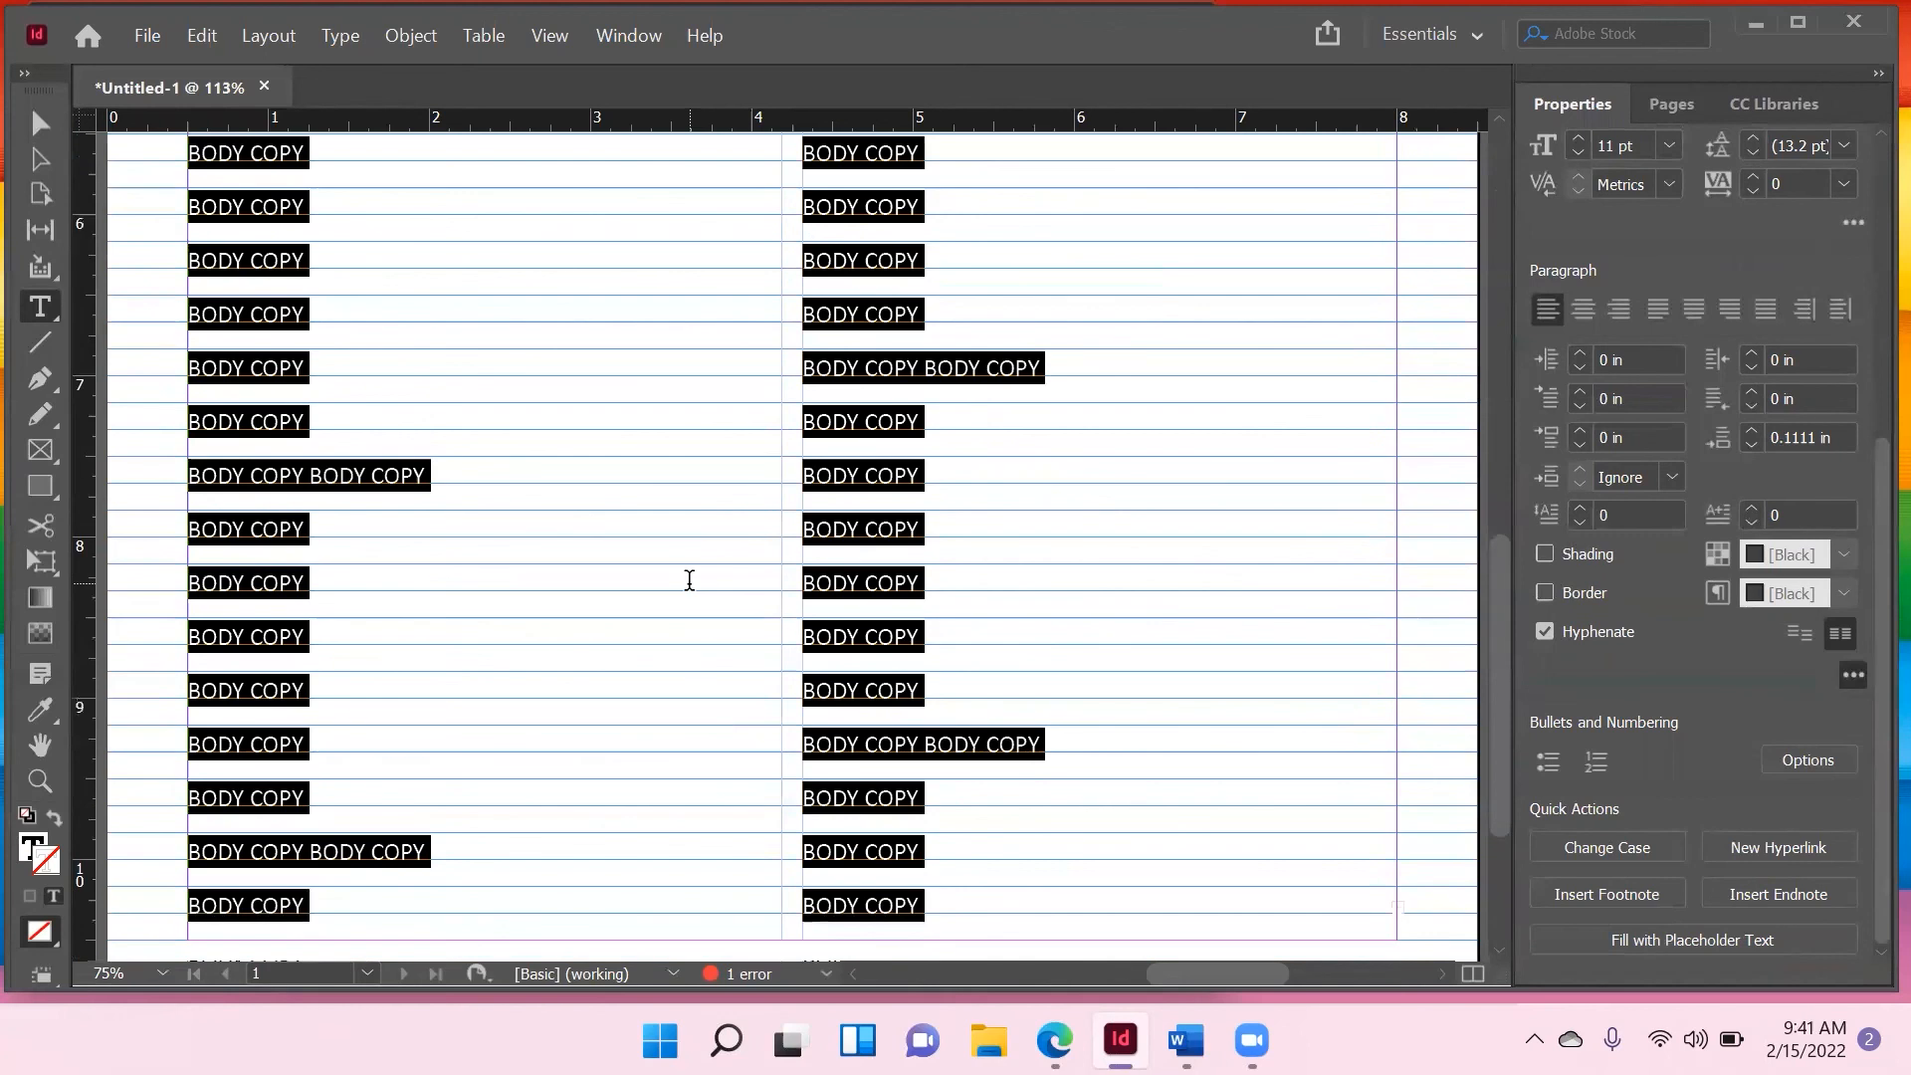
pyautogui.scroll(-2, 689, 580)
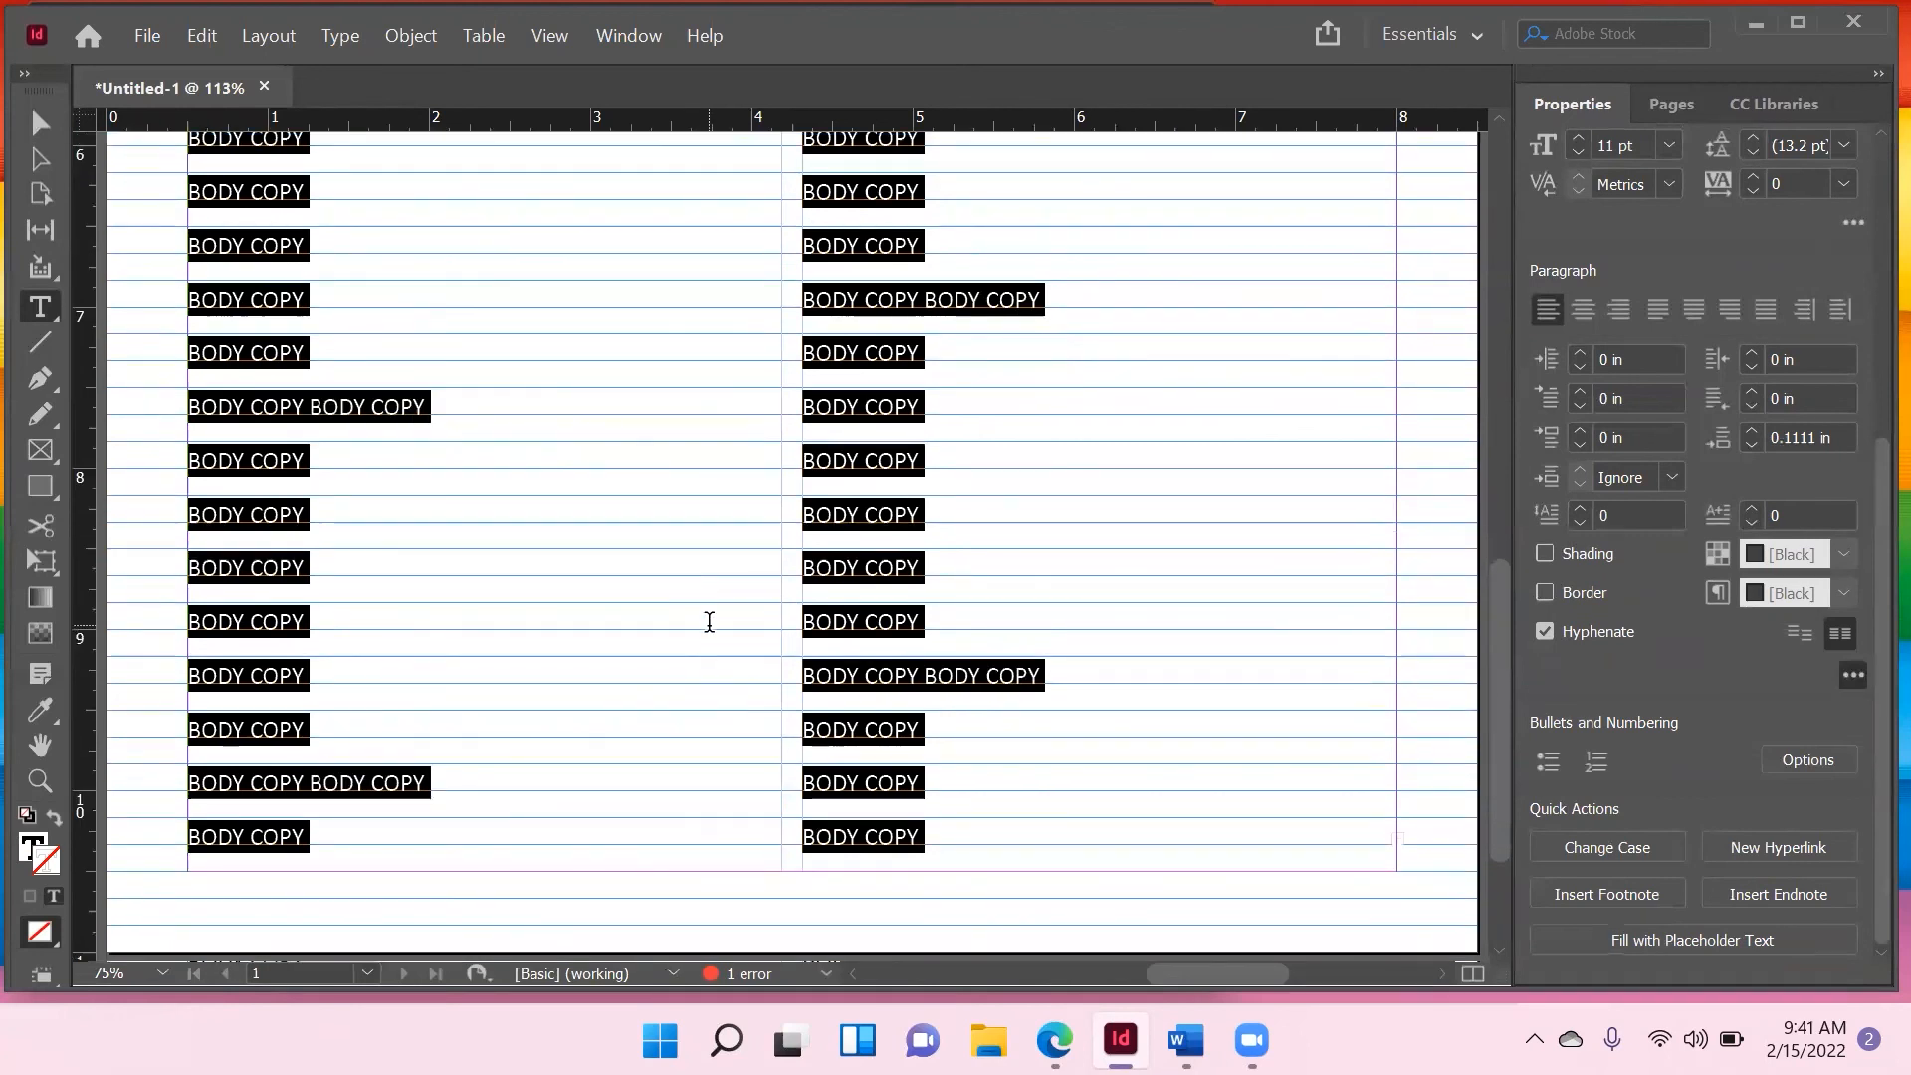